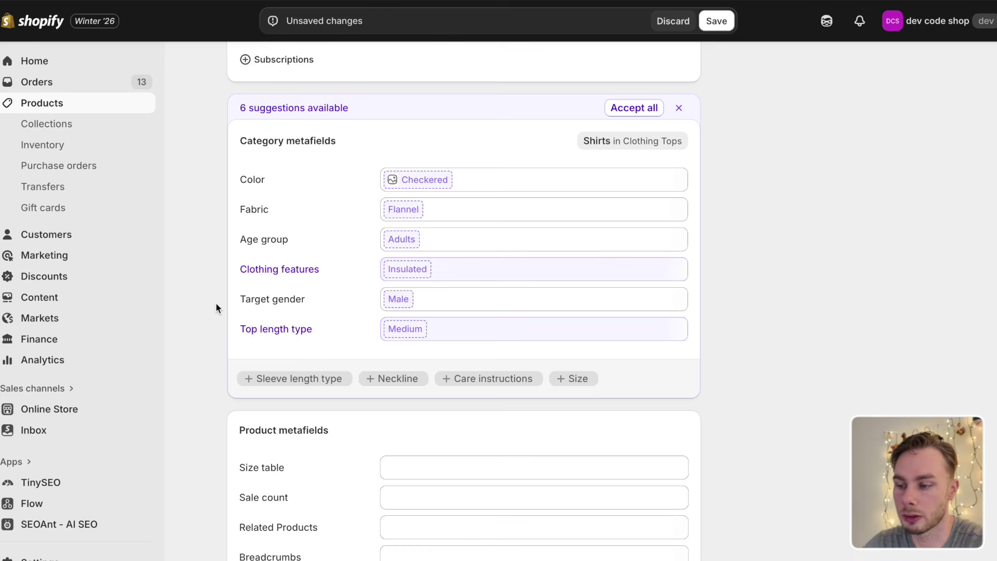
Examine the Chequered Red Shirt's category metafields, product metafields, title and description fields
scroll(216, 307, down, 3)
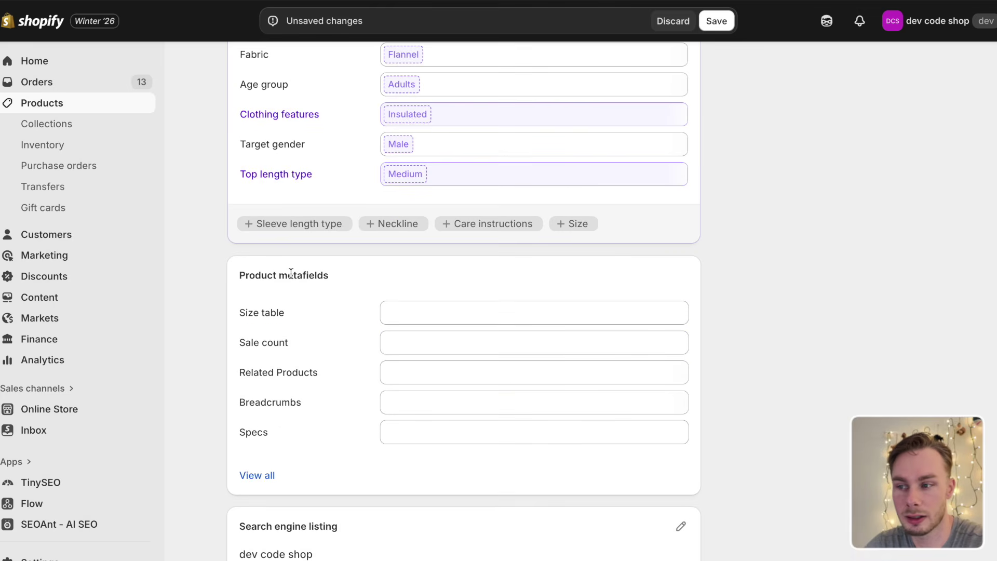
scroll(203, 290, up, 10)
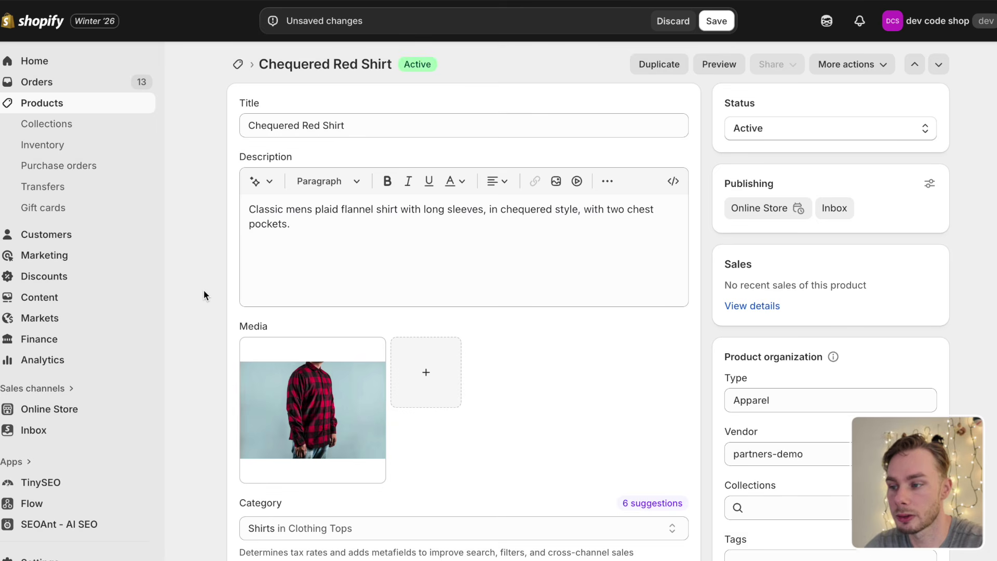
click(389, 122)
click(350, 265)
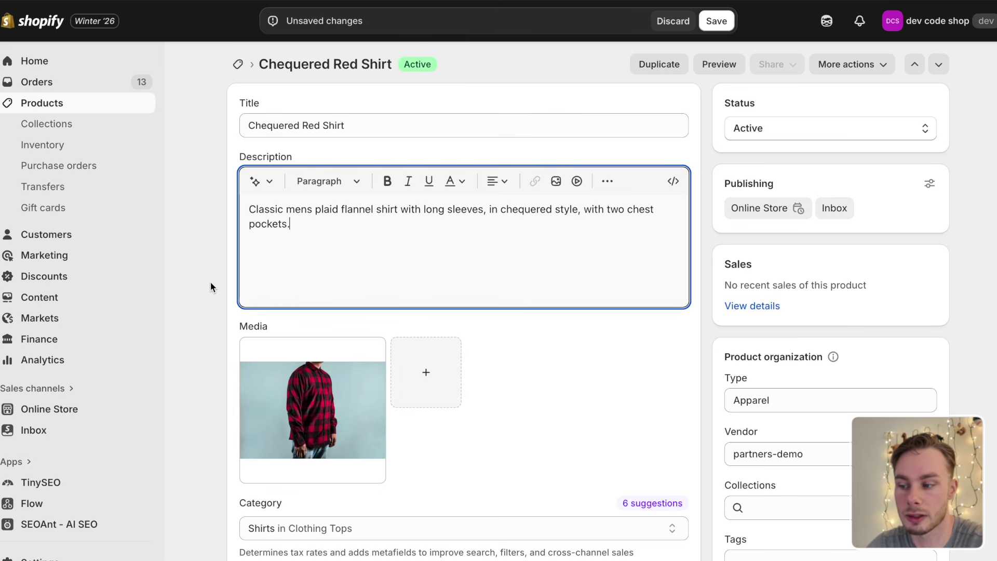
scroll(210, 281, down, 4)
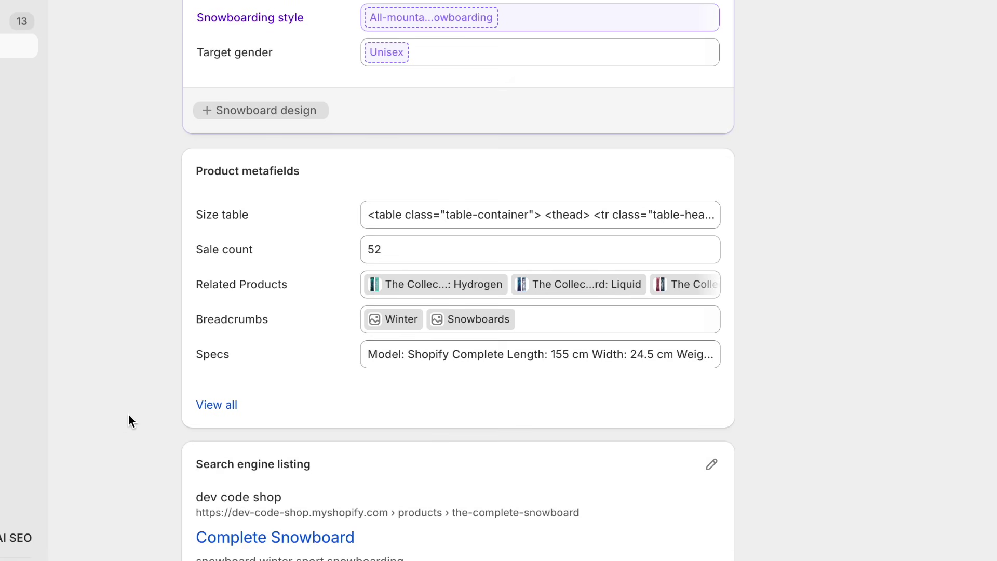
Open the Specs product metafield of the Complete Snowboard and read through its rich text list
scroll(127, 418, up, 1)
scroll(120, 416, up, 1)
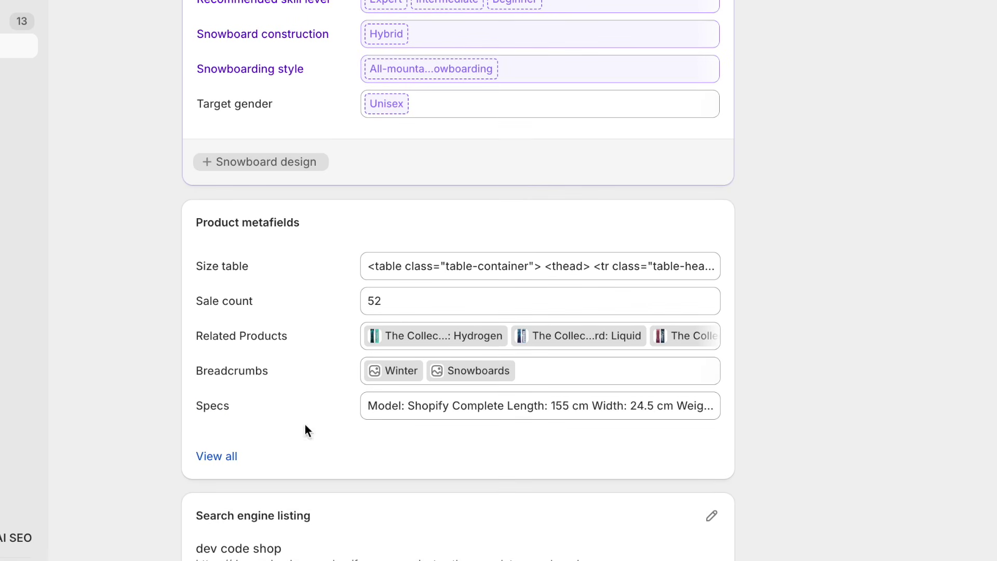
click(472, 405)
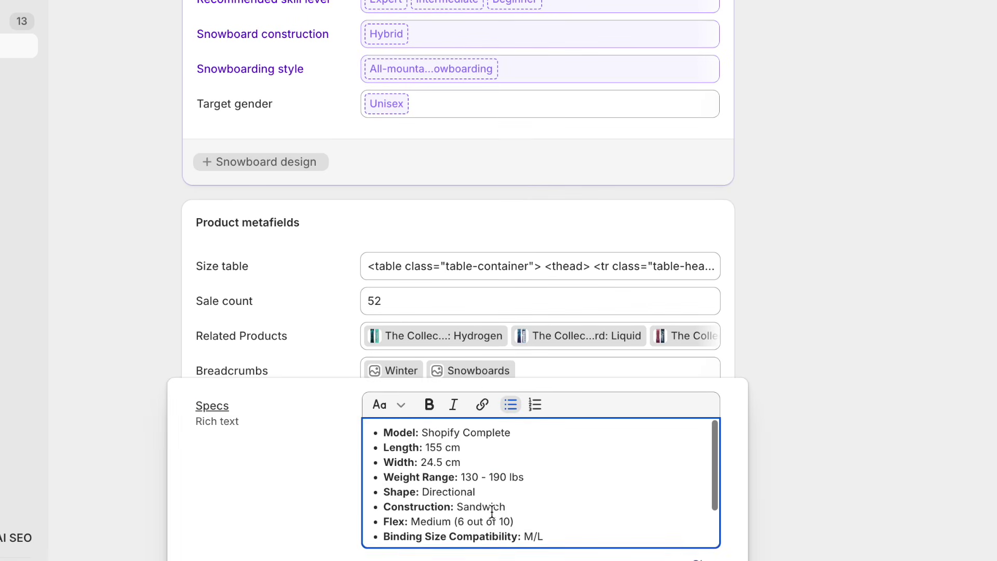
scroll(492, 512, down, 3)
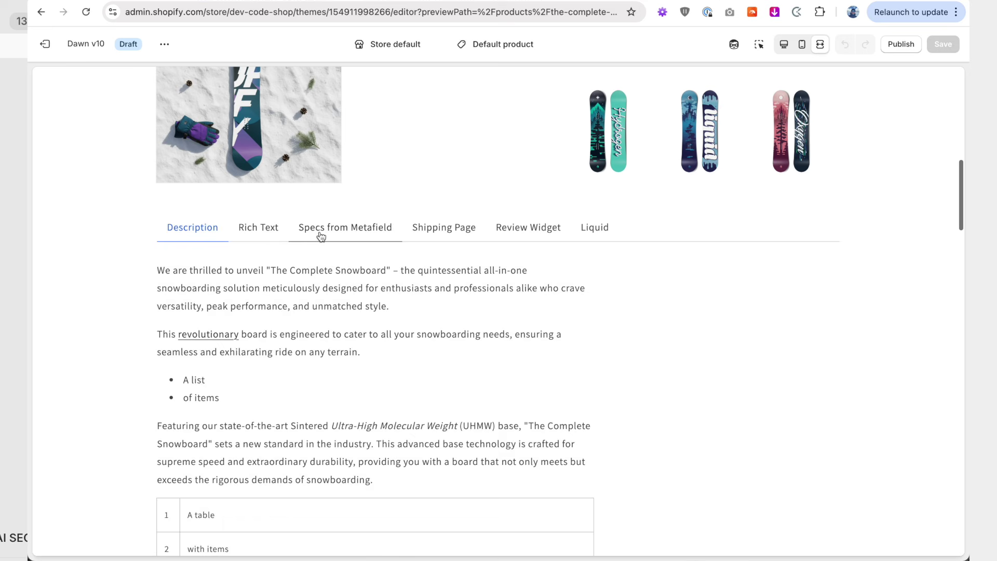
Examine the Specs from Metafield section in the theme preview and open the snowboard's Sale count metafield
click(336, 230)
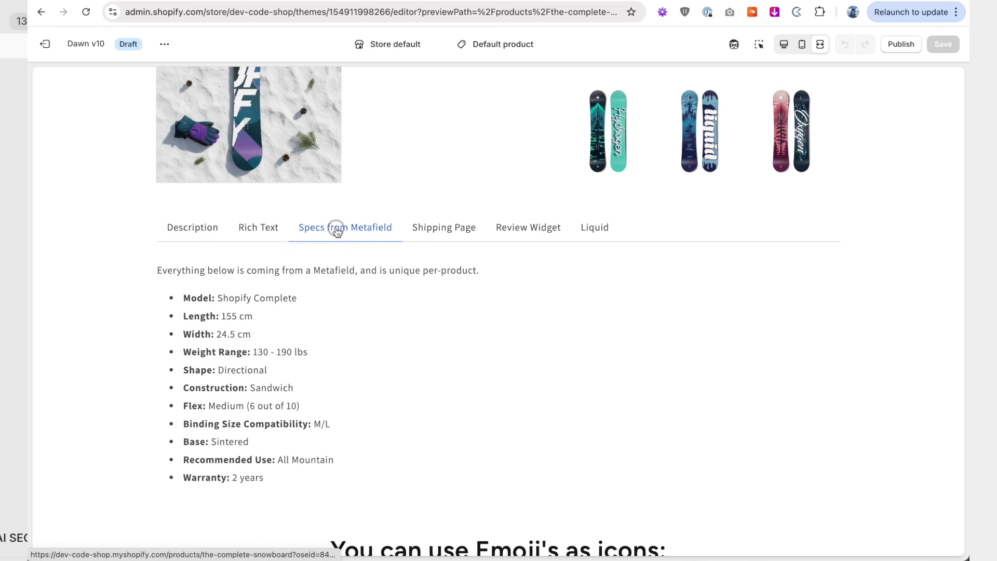
drag(178, 290, 336, 441)
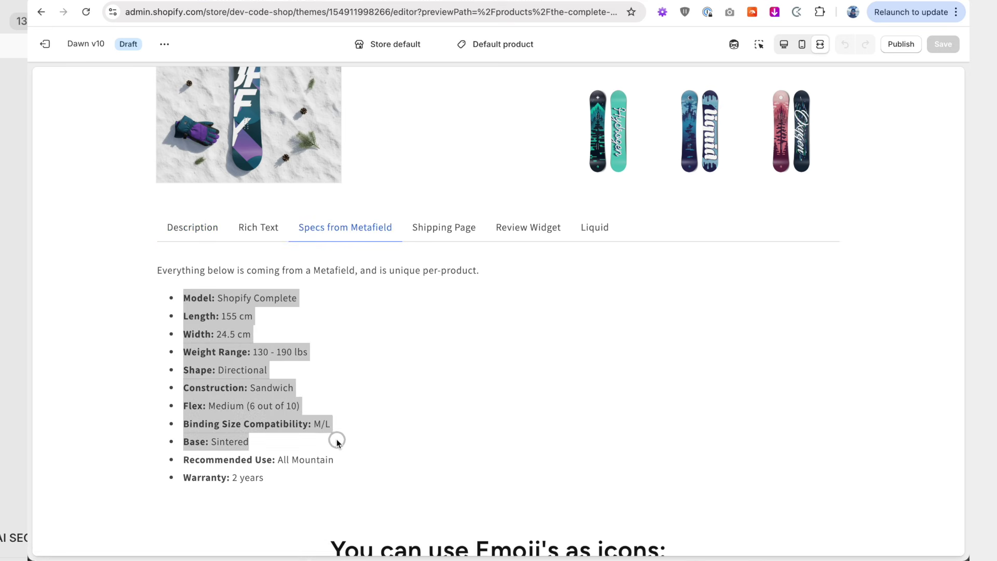
drag(337, 441, 354, 484)
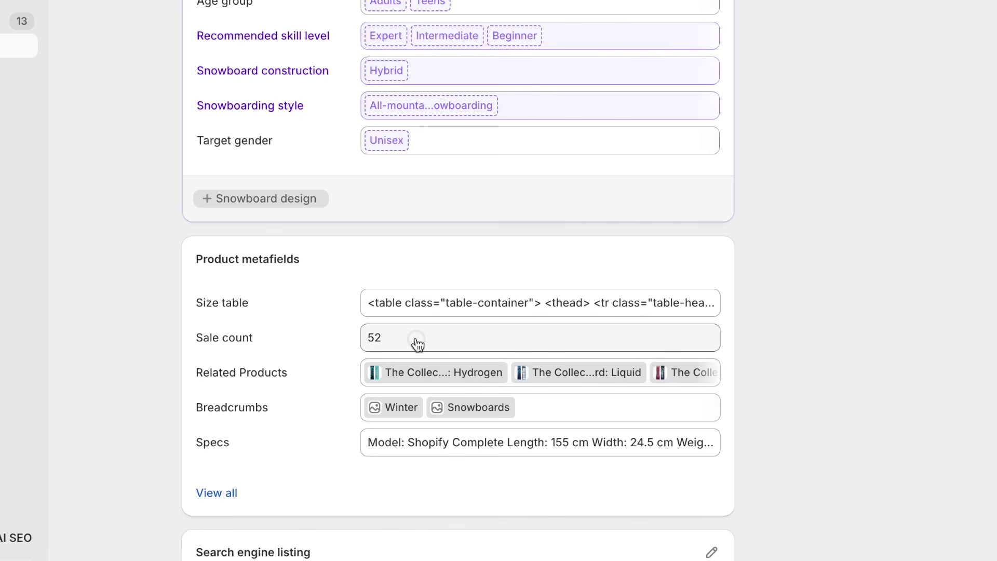
click(418, 344)
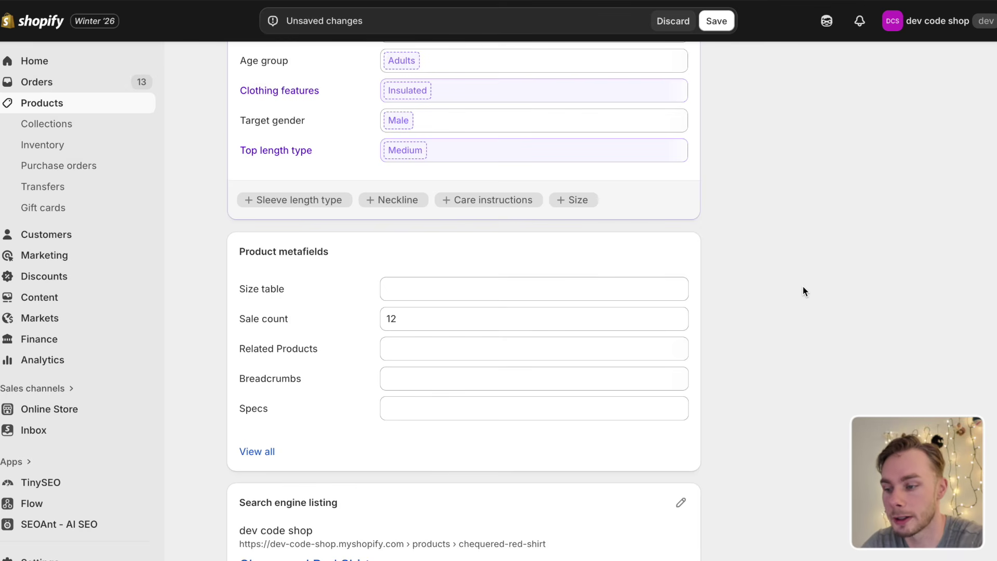
Review the shirt's category metafields and browse its Category options from Clothing Tops up to the Clothing level
scroll(803, 291, up, 4)
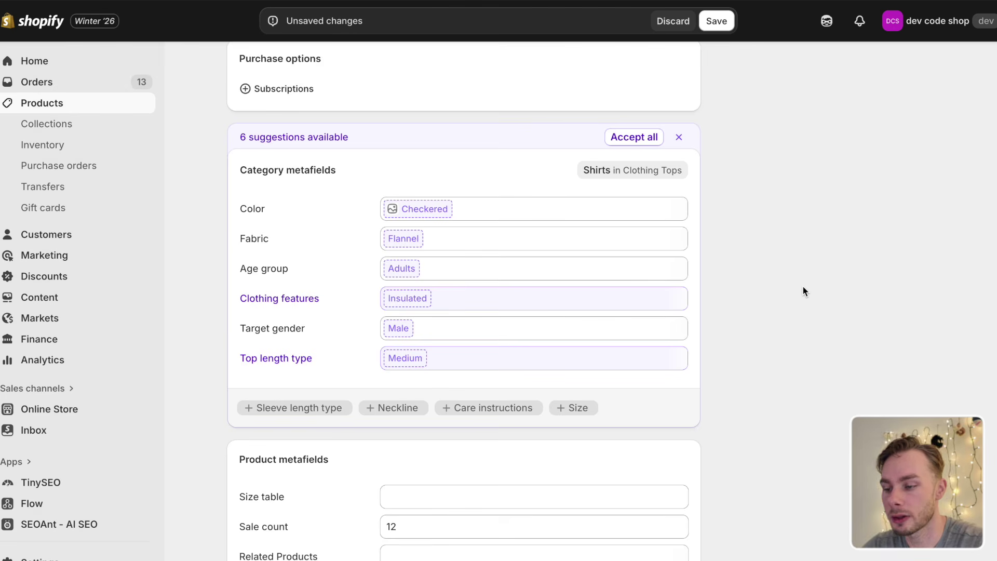
scroll(802, 287, up, 1)
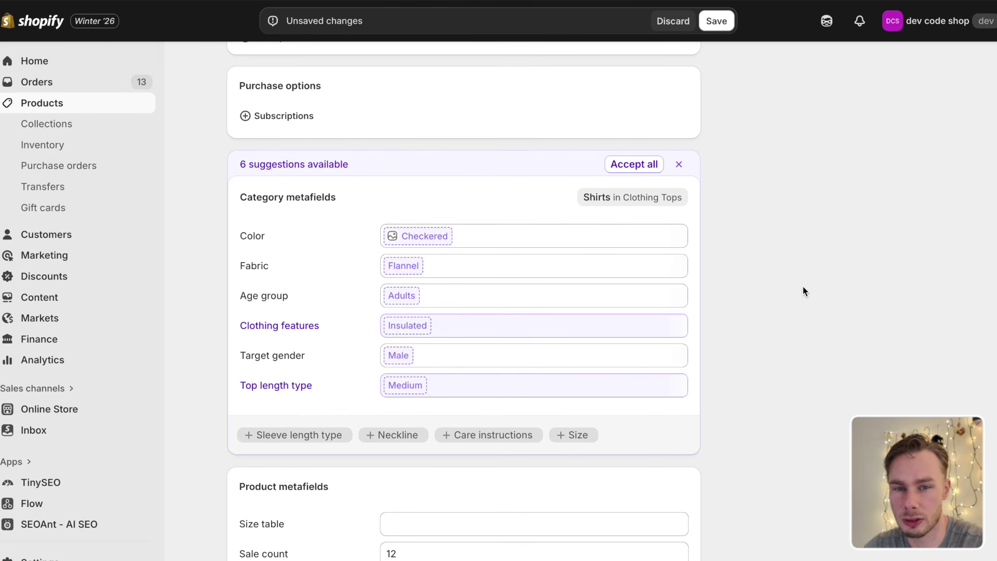
scroll(802, 289, up, 12)
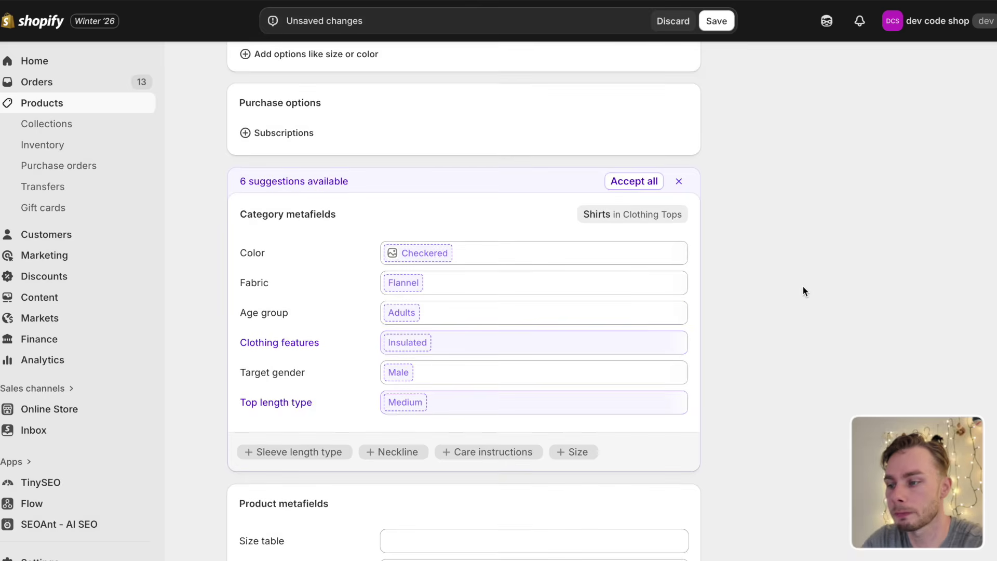
scroll(219, 235, up, 3)
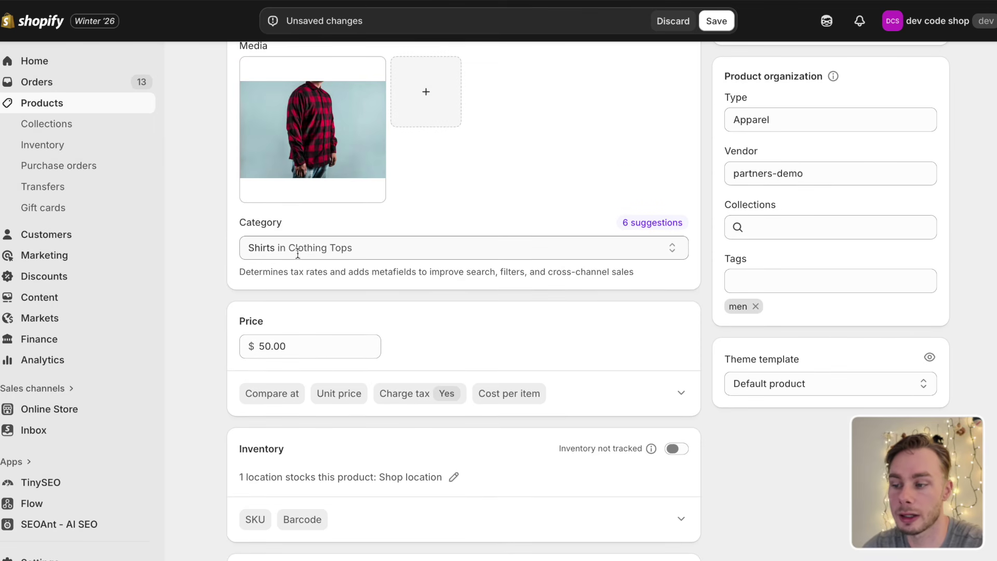
scroll(292, 254, up, 3)
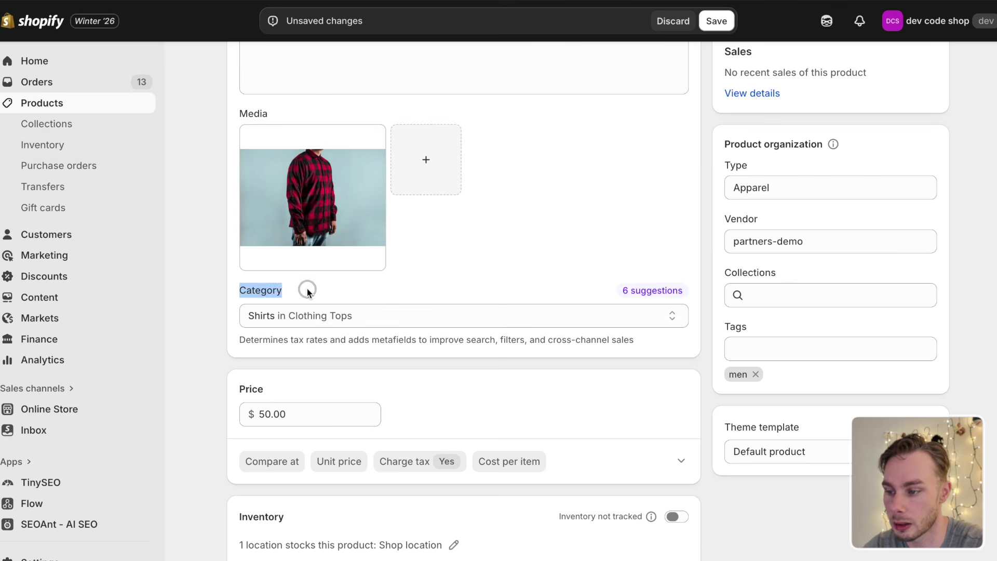
click(263, 298)
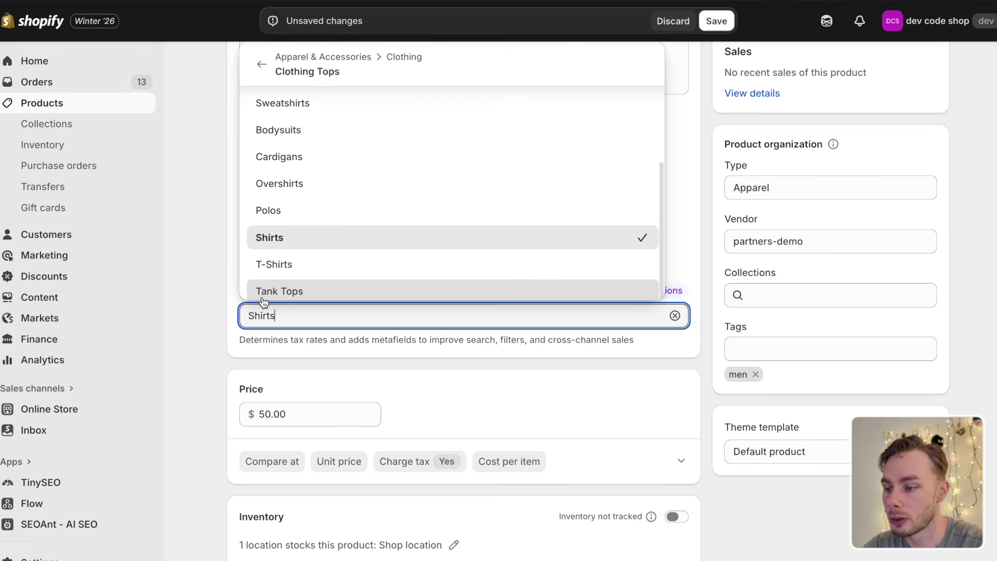
scroll(396, 176, up, 4)
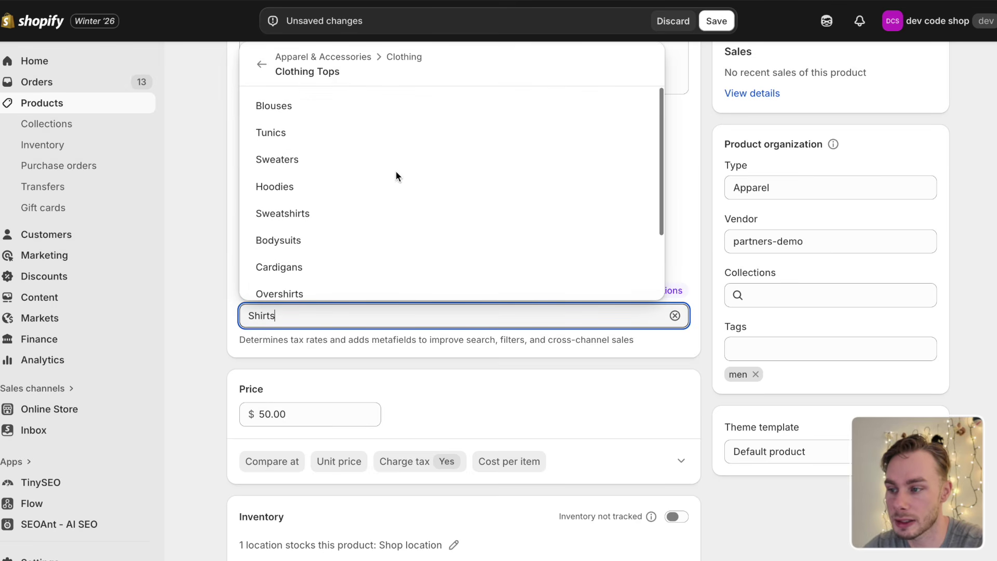
click(257, 63)
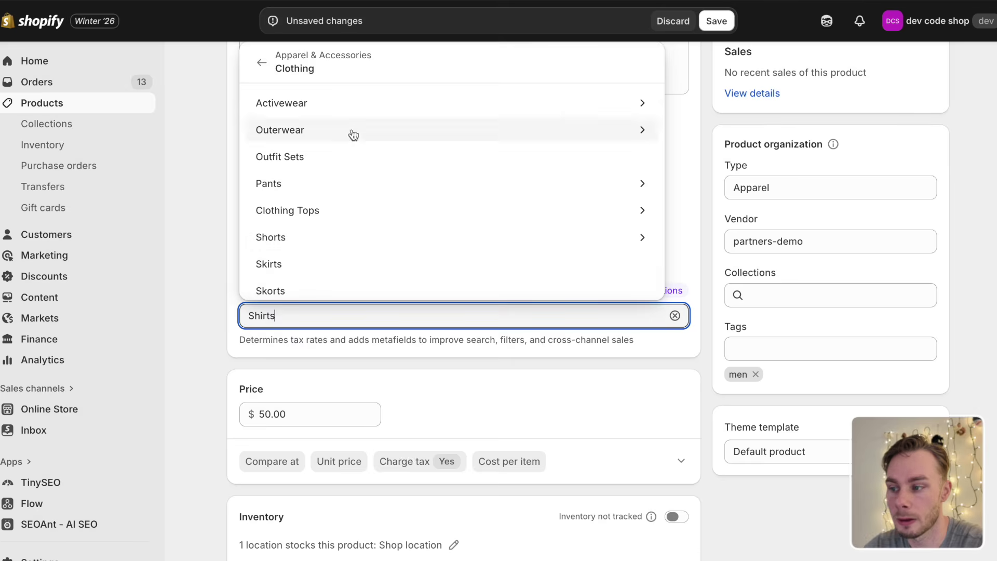
click(186, 170)
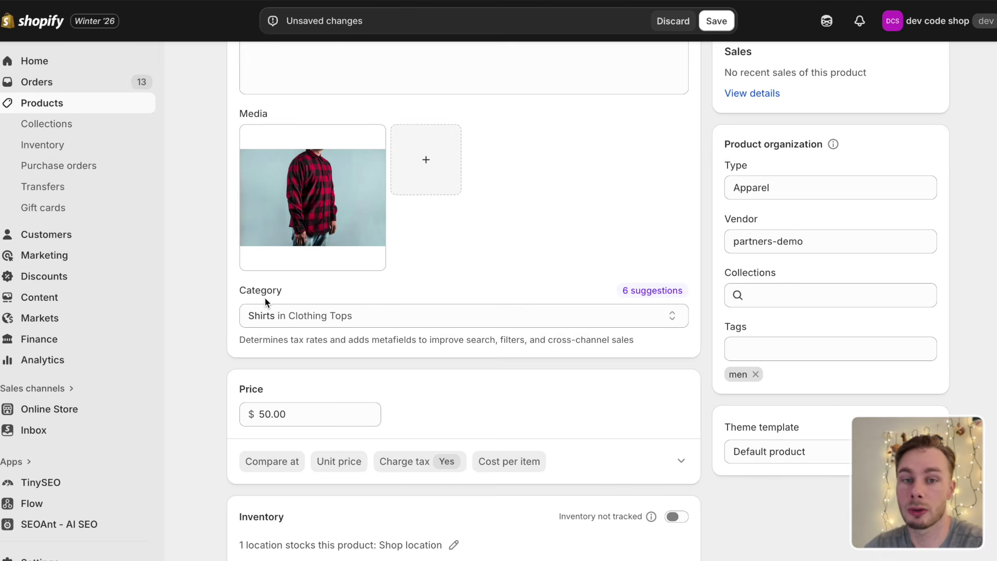
Browse the shirt's Category options up to the Apparel & Accessories level and close the list without choosing another category
click(270, 315)
scroll(426, 234, down, 1)
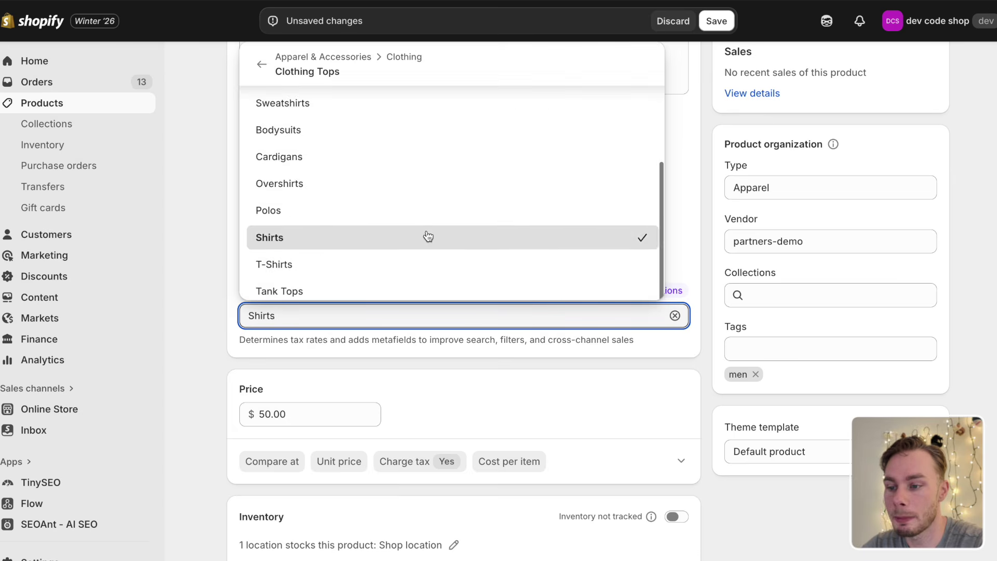
scroll(425, 234, up, 3)
click(248, 60)
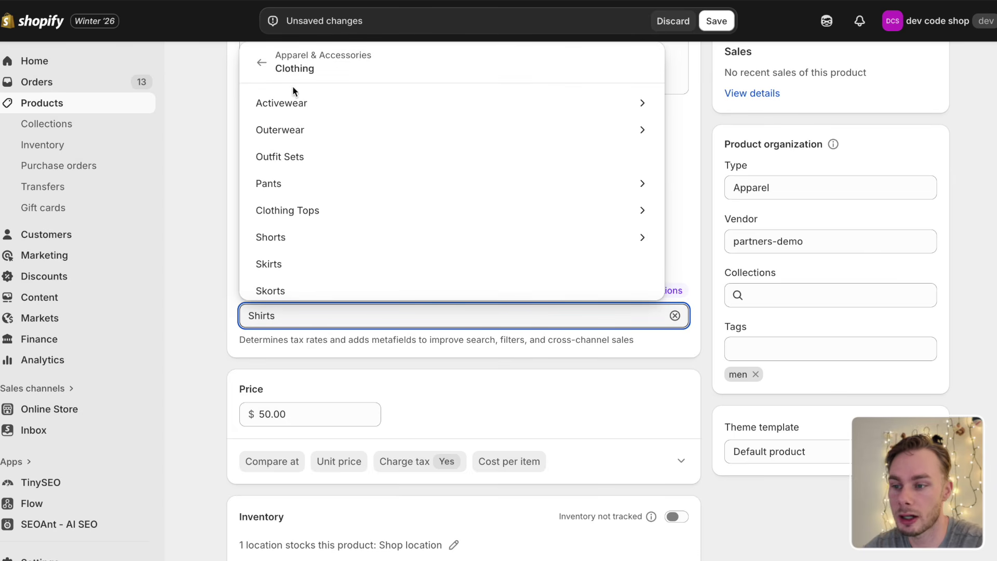
click(262, 62)
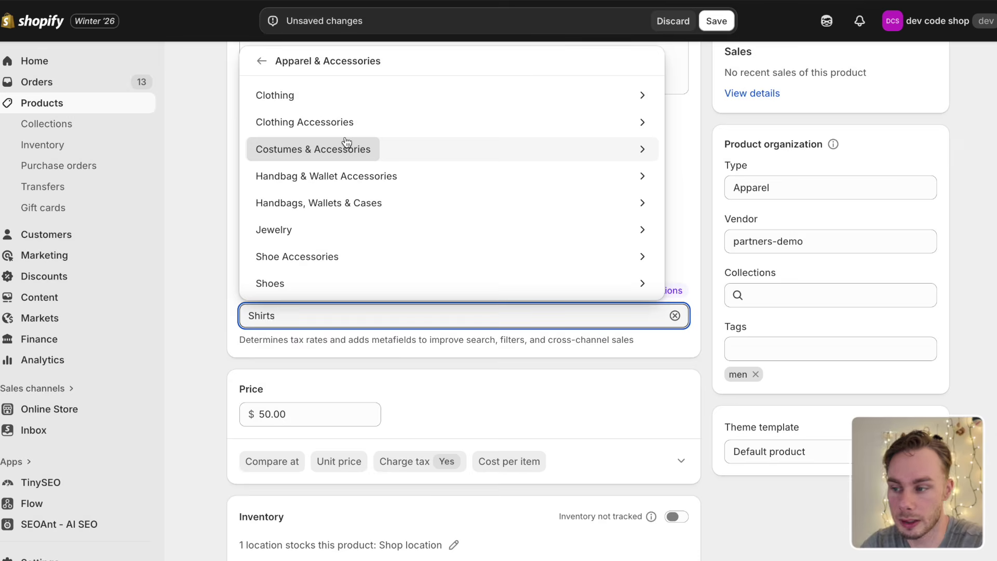
click(204, 254)
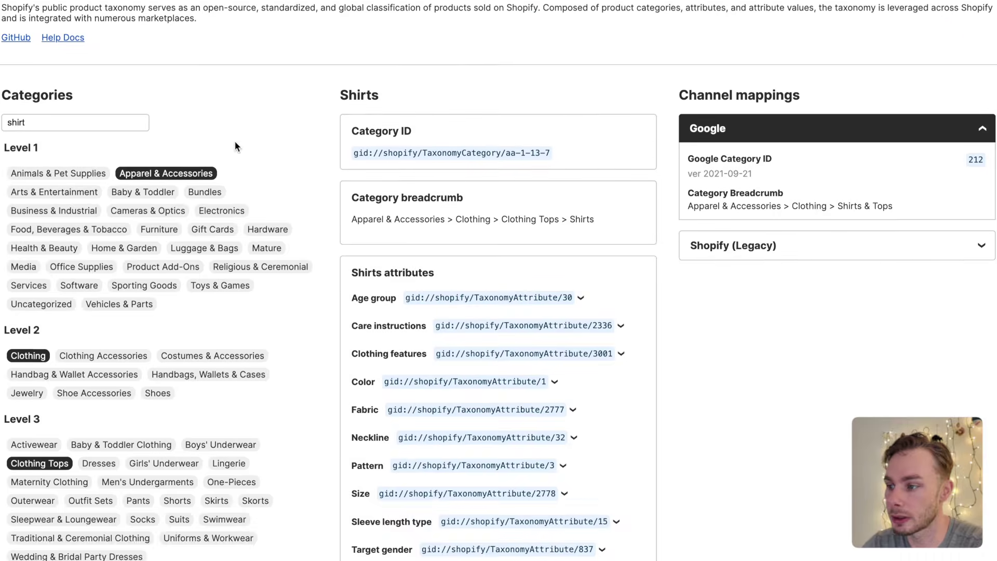
Examine the Shopify Standard Product Taxonomy page and its category levels leading to Shirts
scroll(235, 145, up, 2)
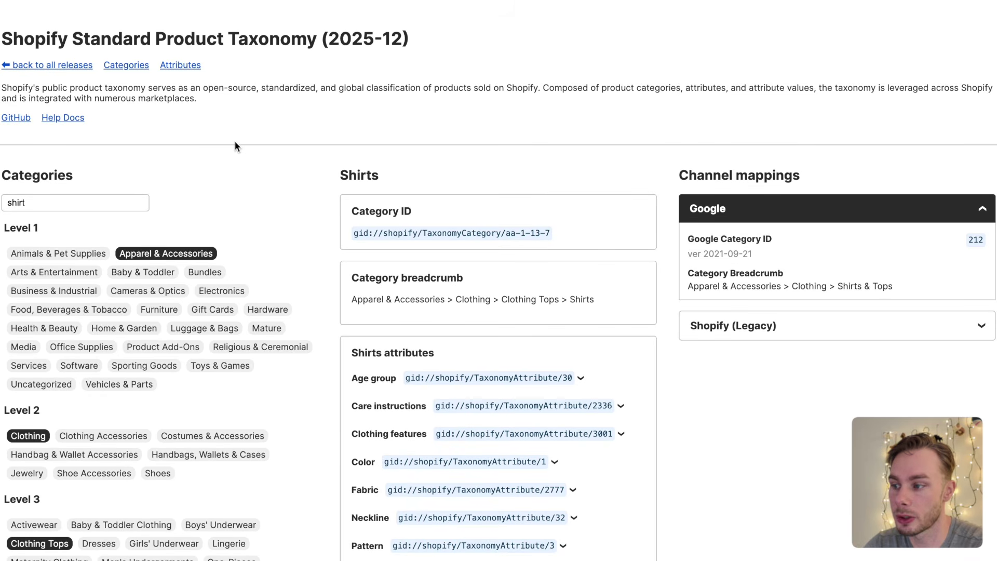
drag(23, 32, 263, 30)
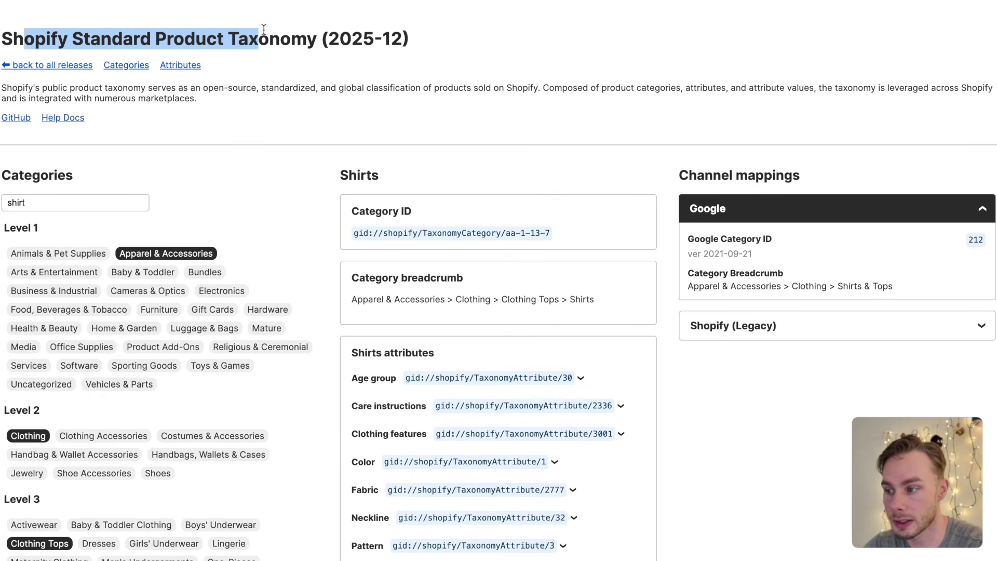
click(116, 197)
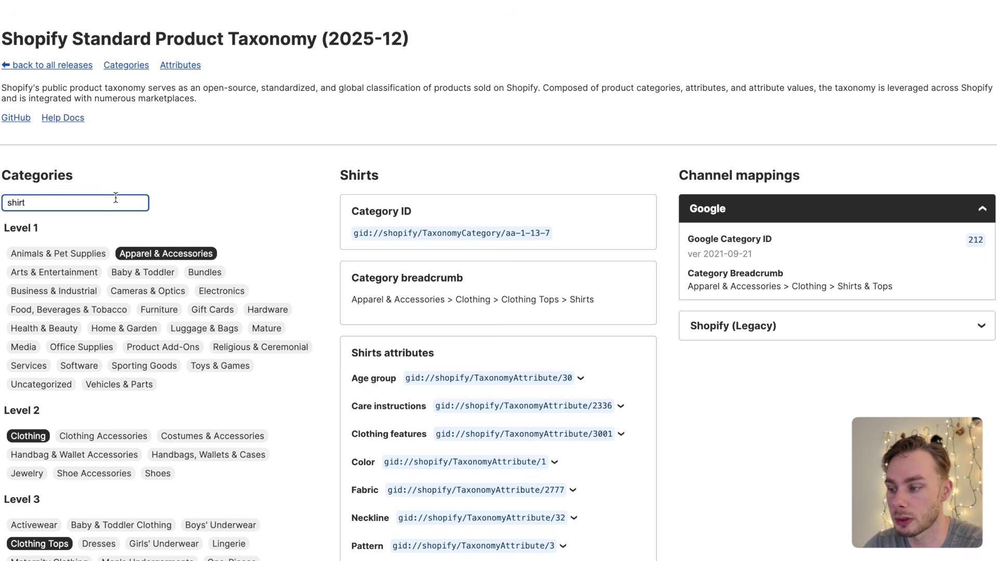
scroll(115, 197, down, 5)
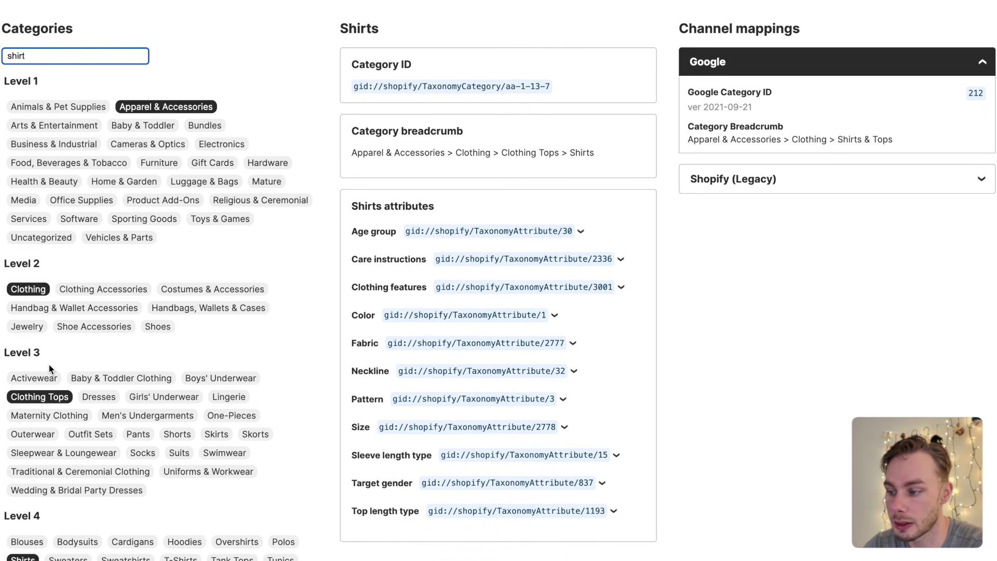
scroll(49, 364, down, 5)
scroll(77, 388, up, 7)
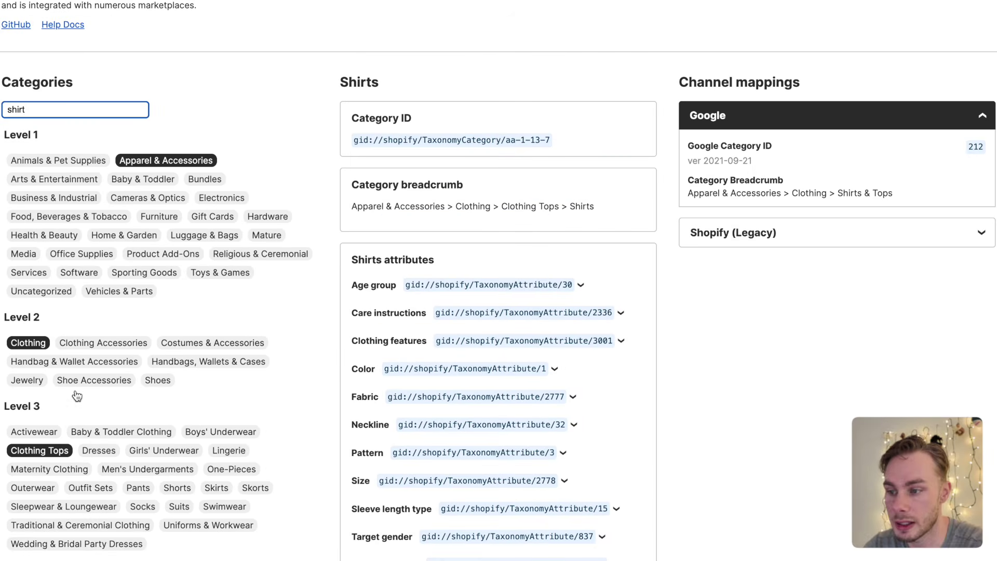
Examine the Google channel mapping and Google Category ID for the Shirts category
drag(704, 78, 833, 76)
click(833, 76)
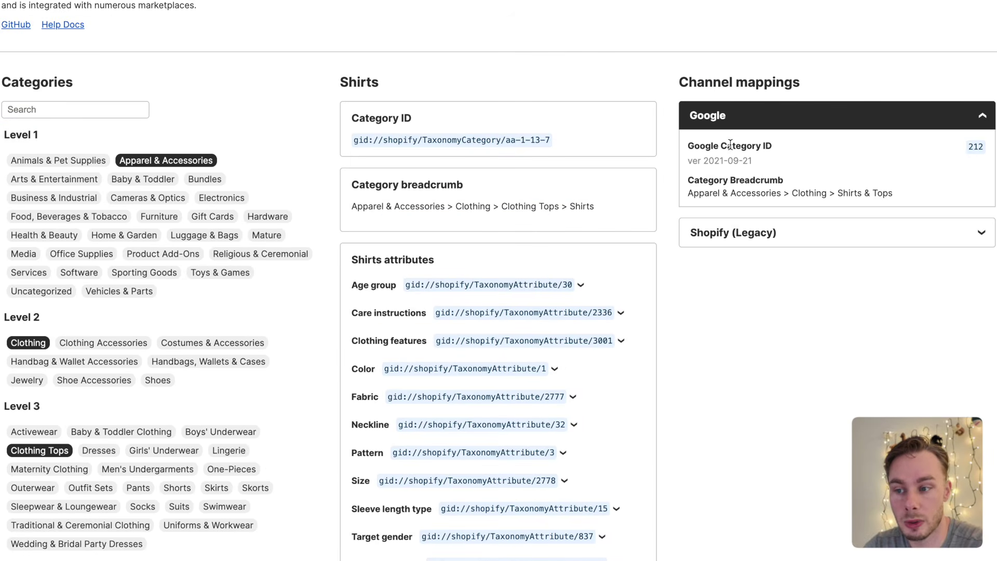
drag(694, 146, 768, 147)
click(768, 147)
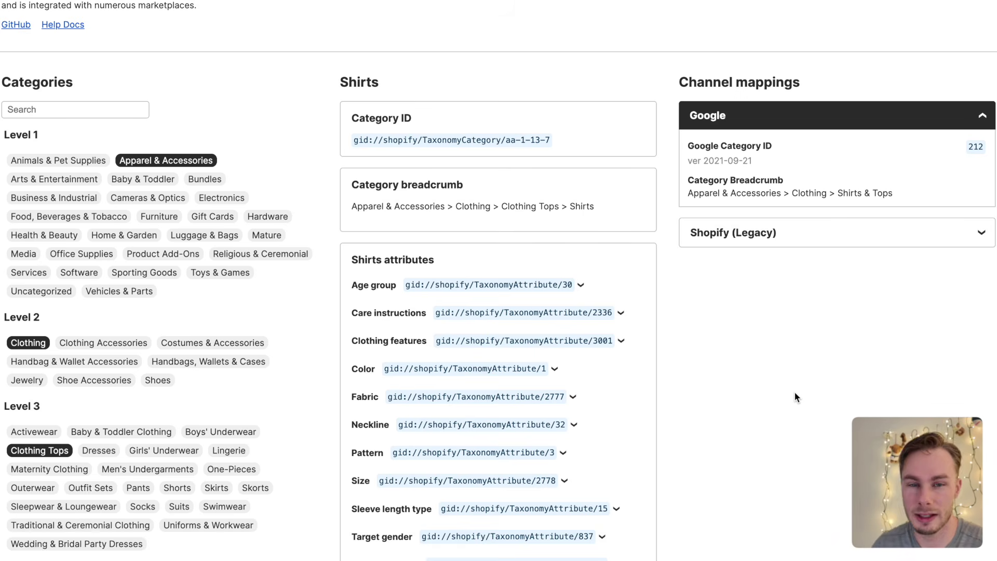
Review the taxonomy attributes listed for the Shirts category alongside its category levels
scroll(291, 250, up, 2)
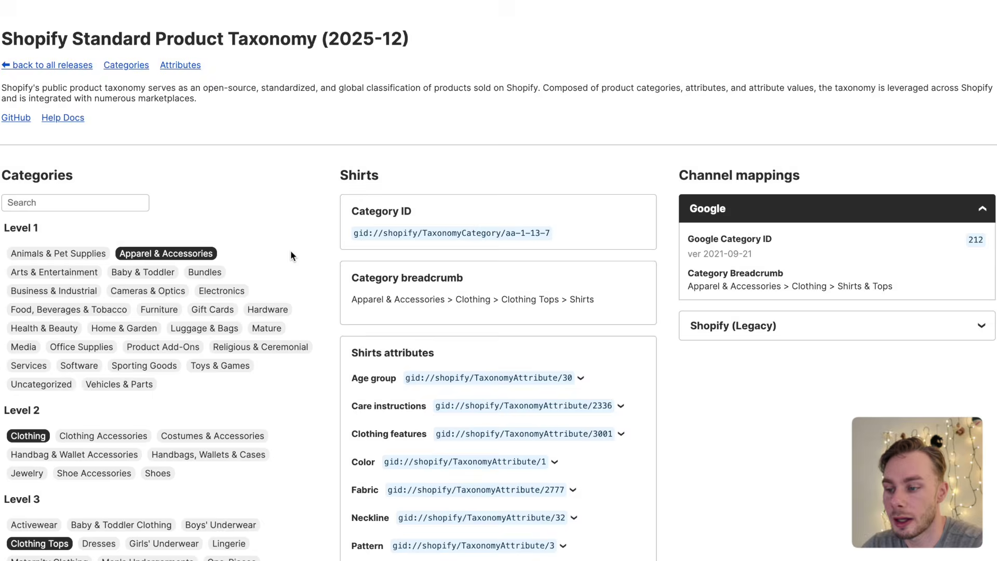
scroll(291, 250, down, 3)
scroll(290, 250, down, 2)
scroll(290, 250, up, 1)
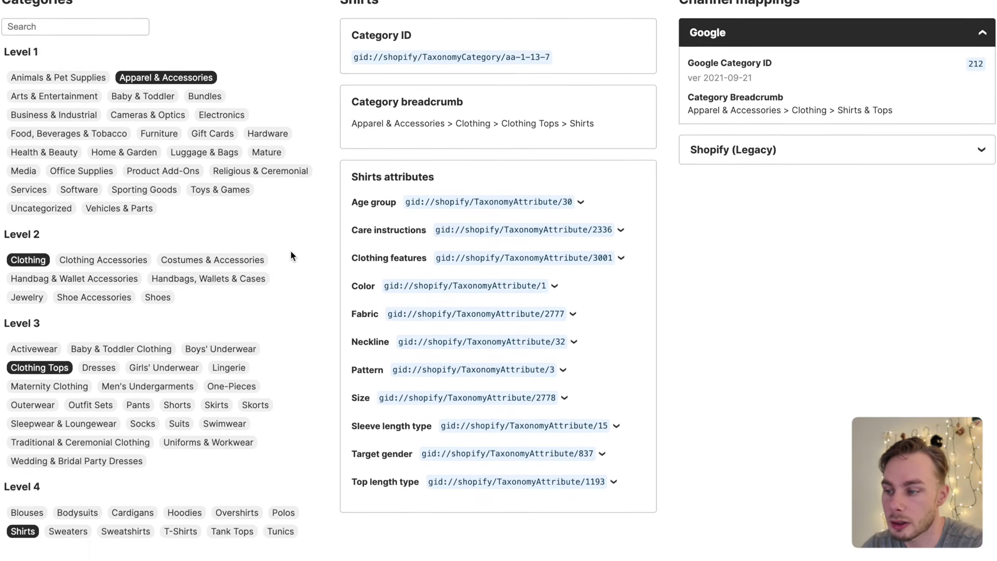
drag(385, 205, 448, 207)
click(446, 207)
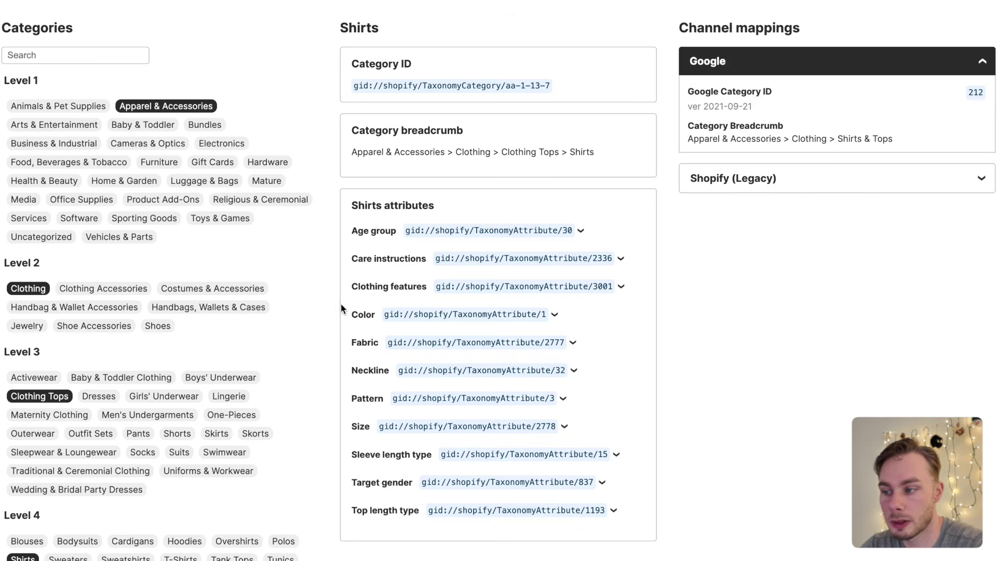
scroll(333, 307, up, 3)
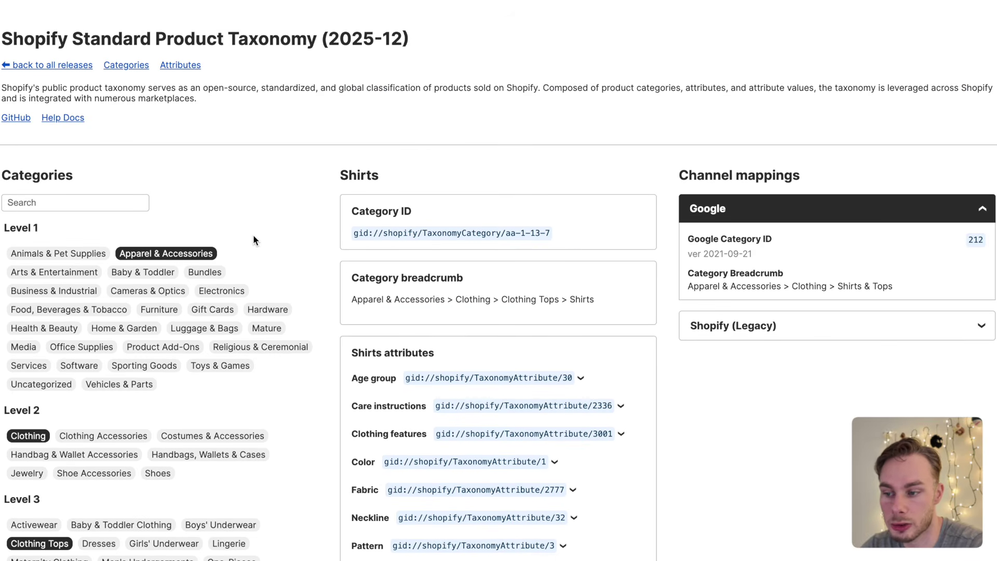
Search the product taxonomy for chairs and open the Furniture > Chairs category
scroll(253, 235, down, 4)
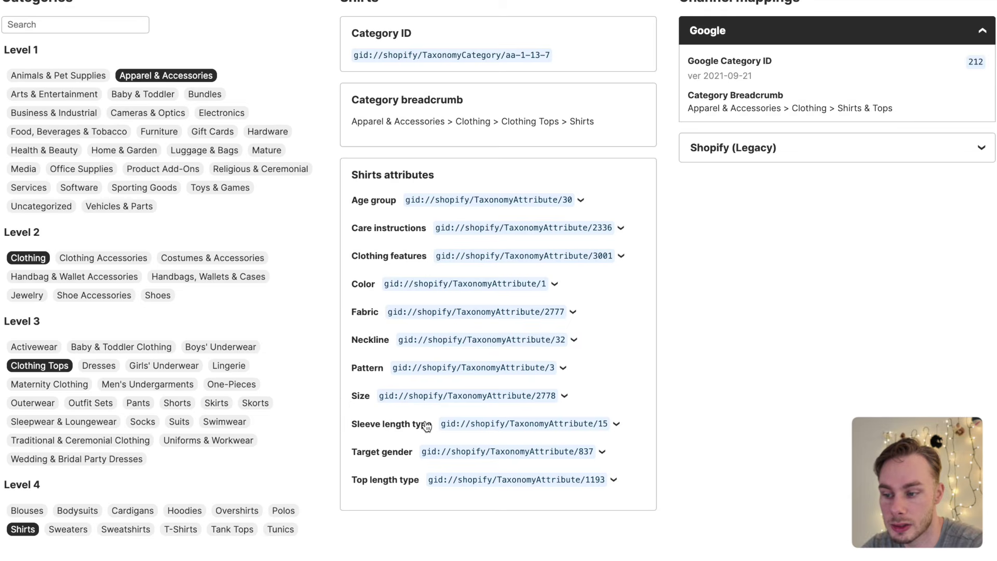
scroll(534, 229, up, 1)
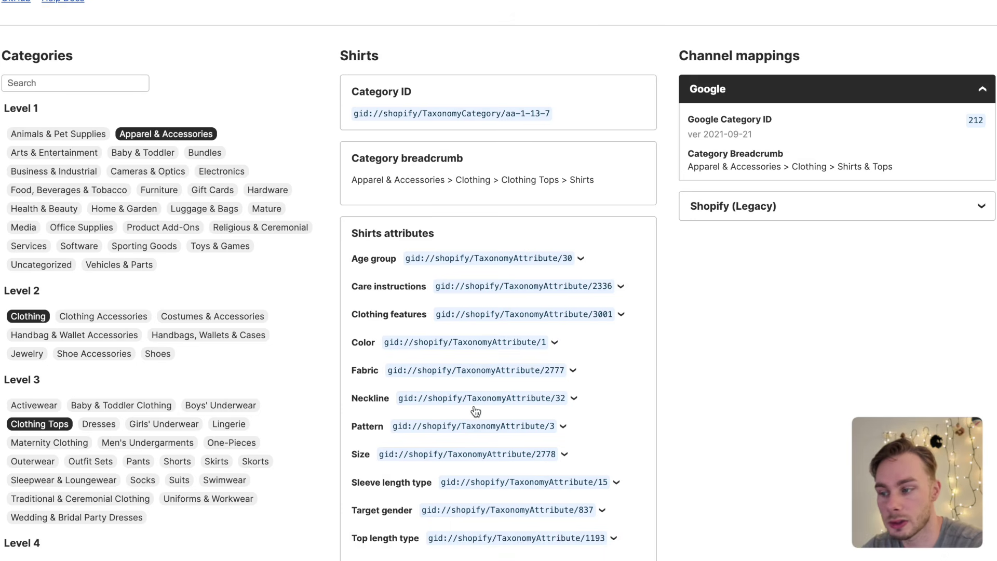
key(super+k)
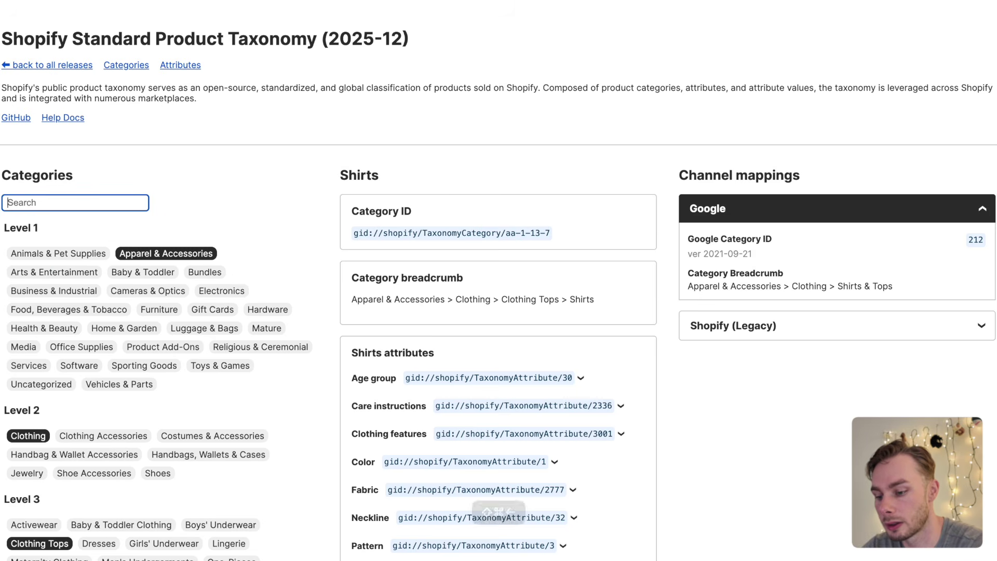
text(hat)
key(super+BackSpace)
text(chari)
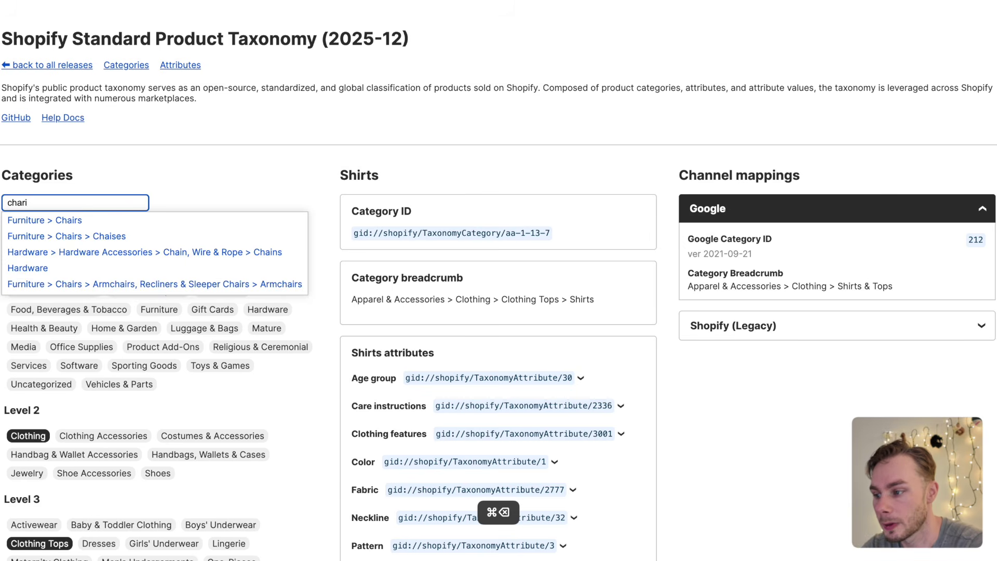
click(68, 220)
Review the Chairs attributes, expanding the Seat type values and collapsing them again
scroll(301, 380, down, 2)
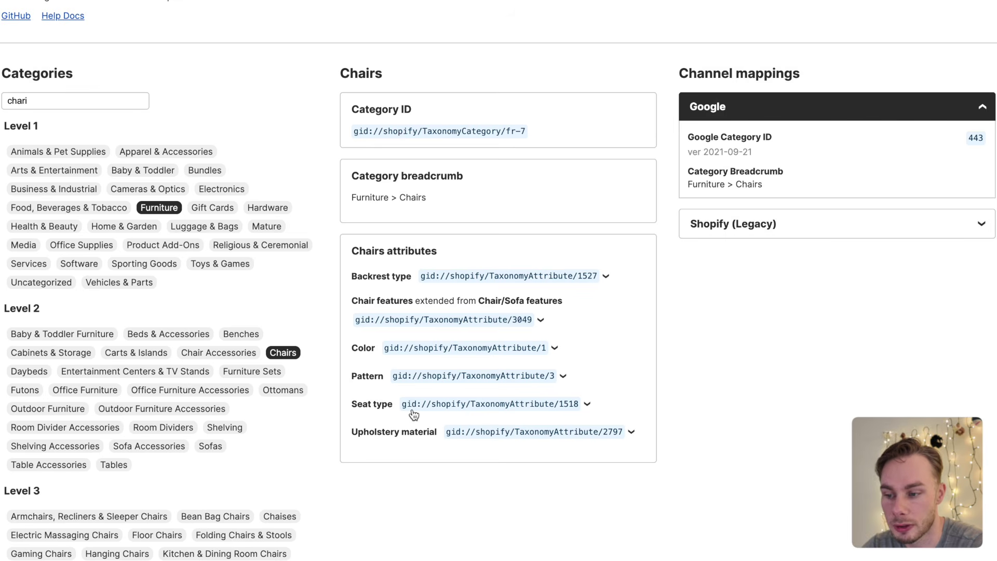
click(587, 406)
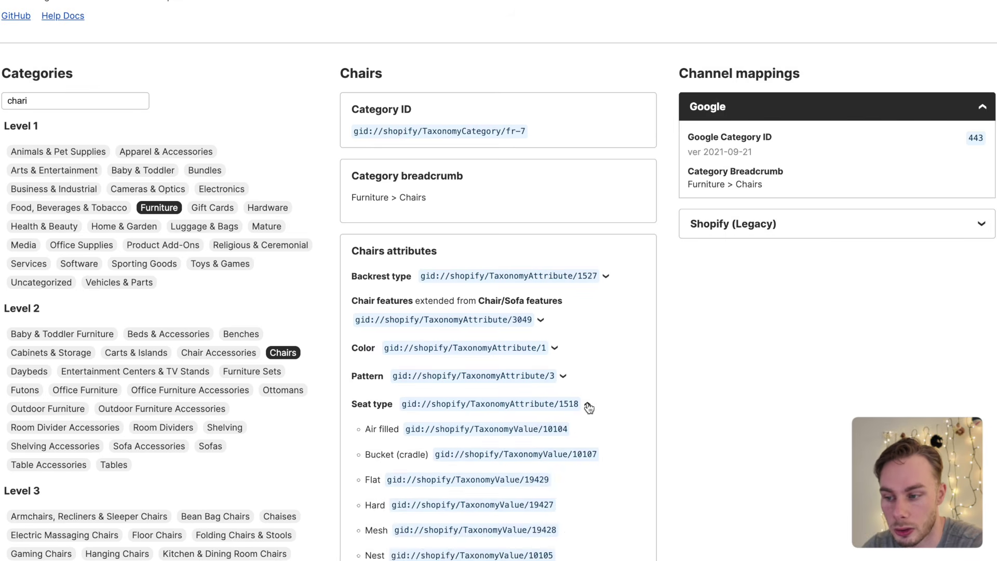
click(587, 406)
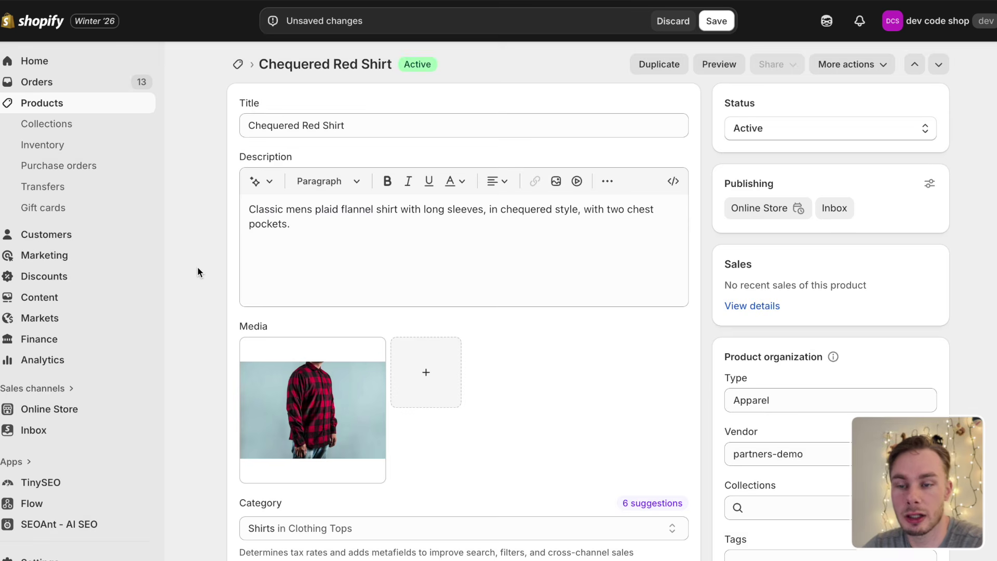
Find the taxonomy's Shirts category by searching "shirt" and compare its attributes with the Chequered Red Shirt product's category metafields
scroll(199, 271, down, 8)
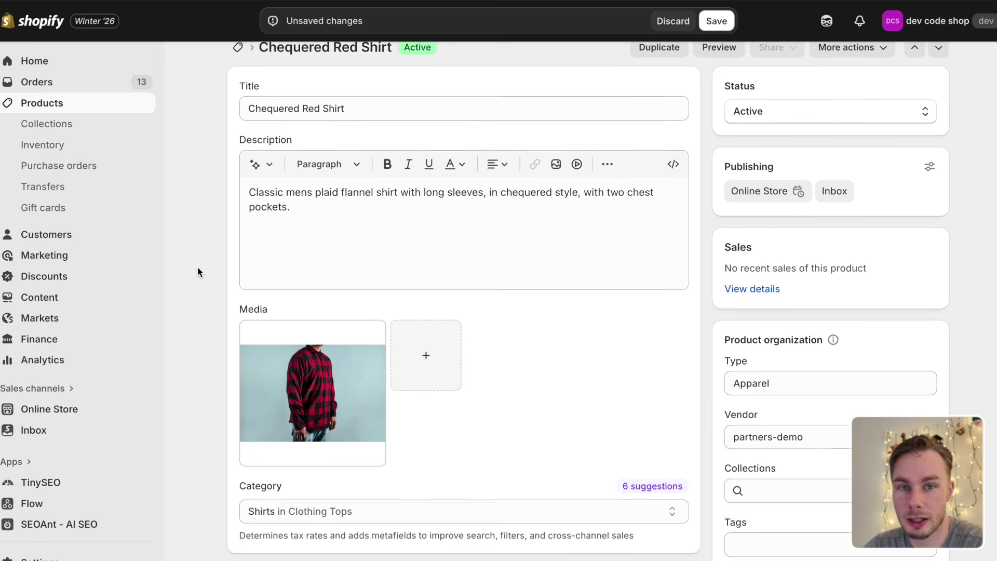
scroll(198, 270, down, 8)
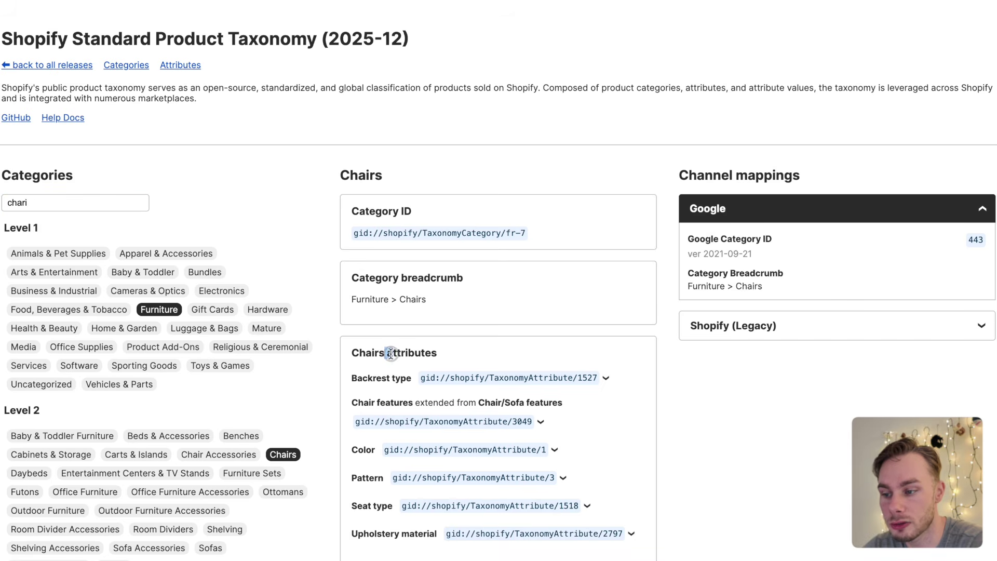
double_click(390, 354)
click(60, 202)
text(shirt)
key(Return)
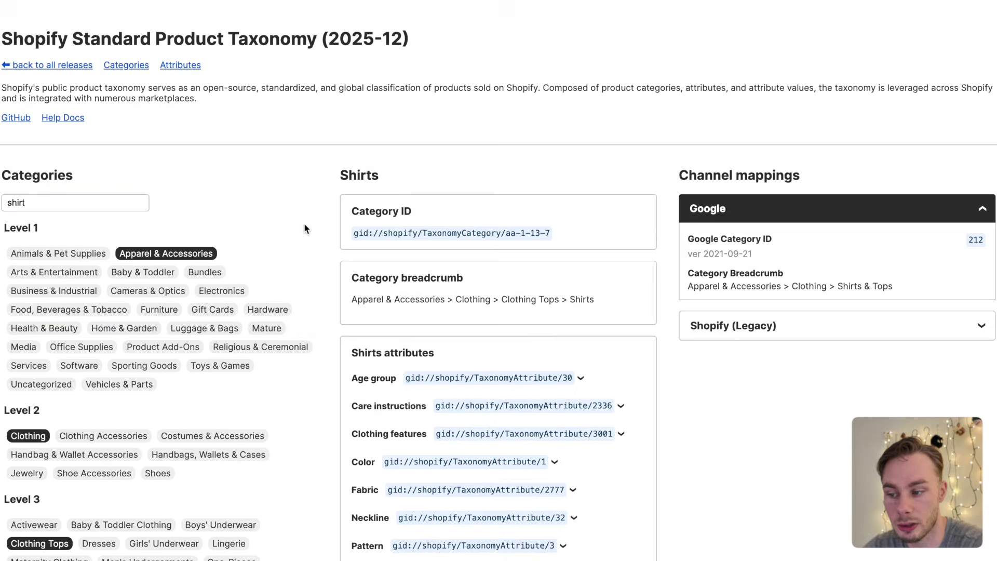
scroll(304, 229, down, 3)
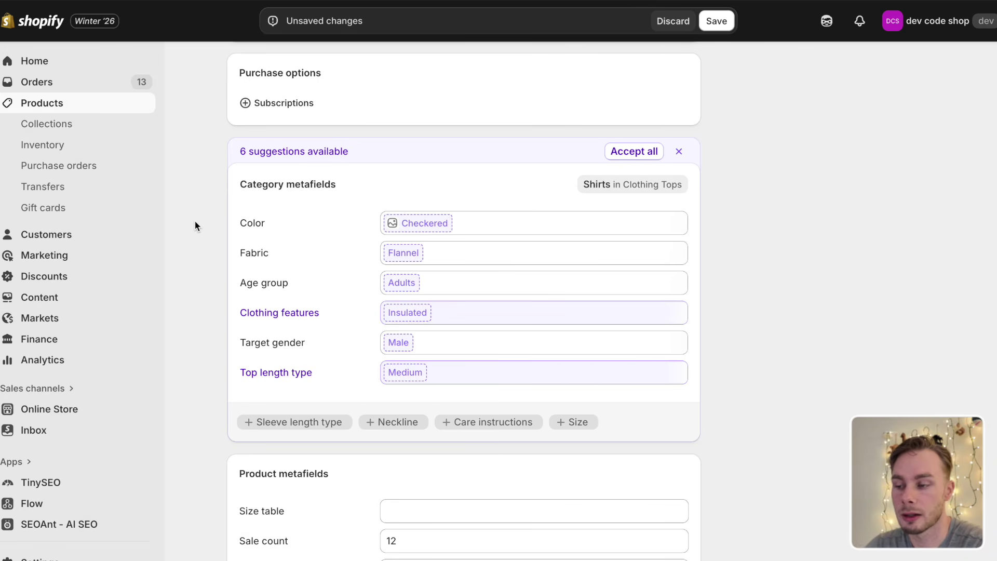
scroll(198, 233, down, 2)
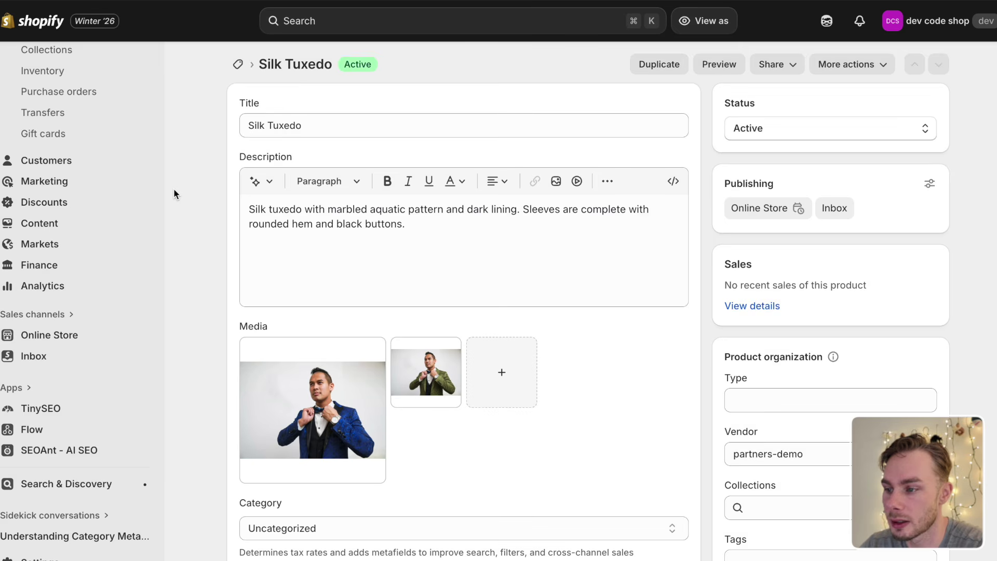
Set the Silk Tuxedo product's category to Tuxedos in Suits
scroll(174, 194, down, 3)
click(364, 365)
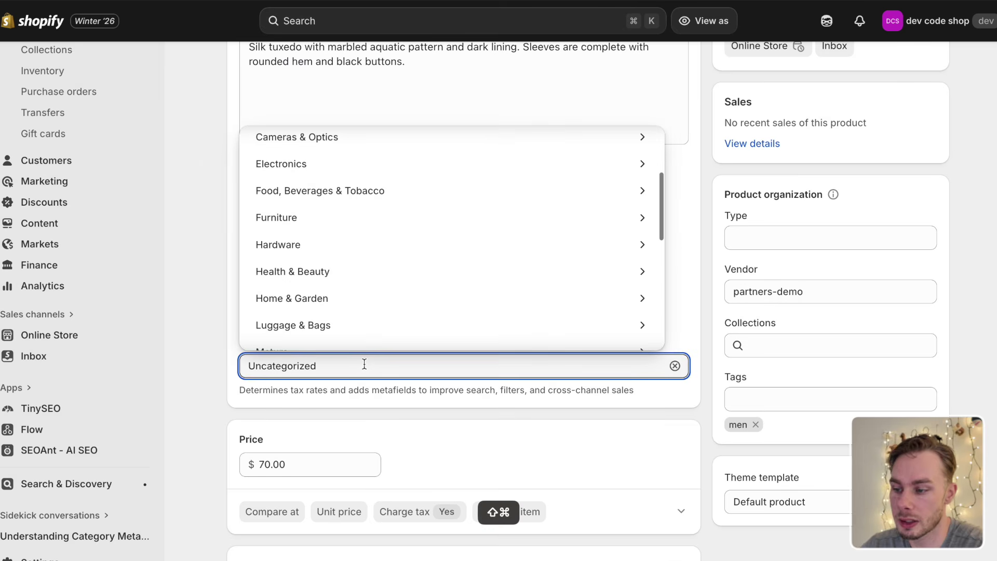
key(super+a)
text(Tuxedos)
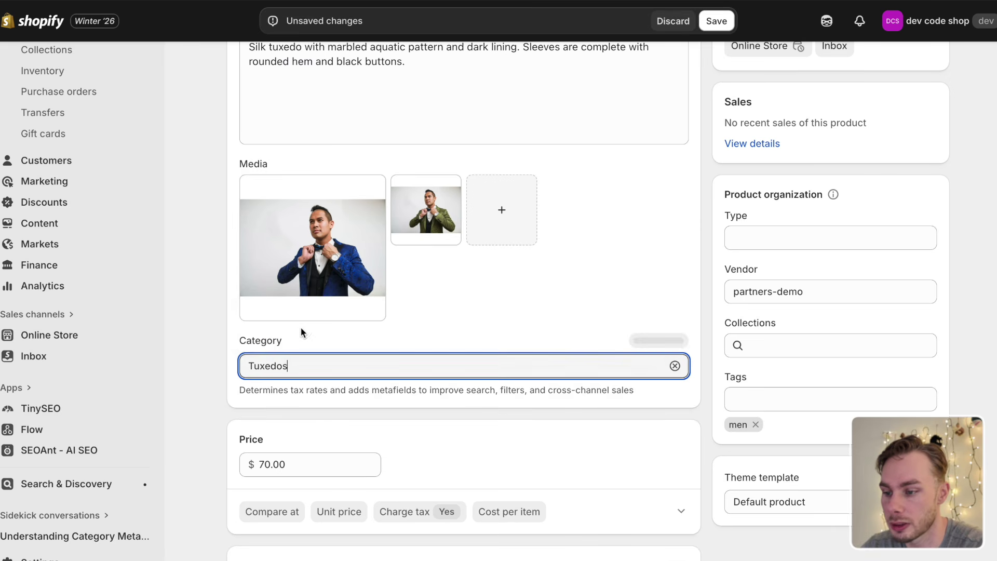
click(302, 333)
Check the tuxedo's suggested category metafields against its product images and accept Blue and Green for Color
scroll(666, 341, down, 3)
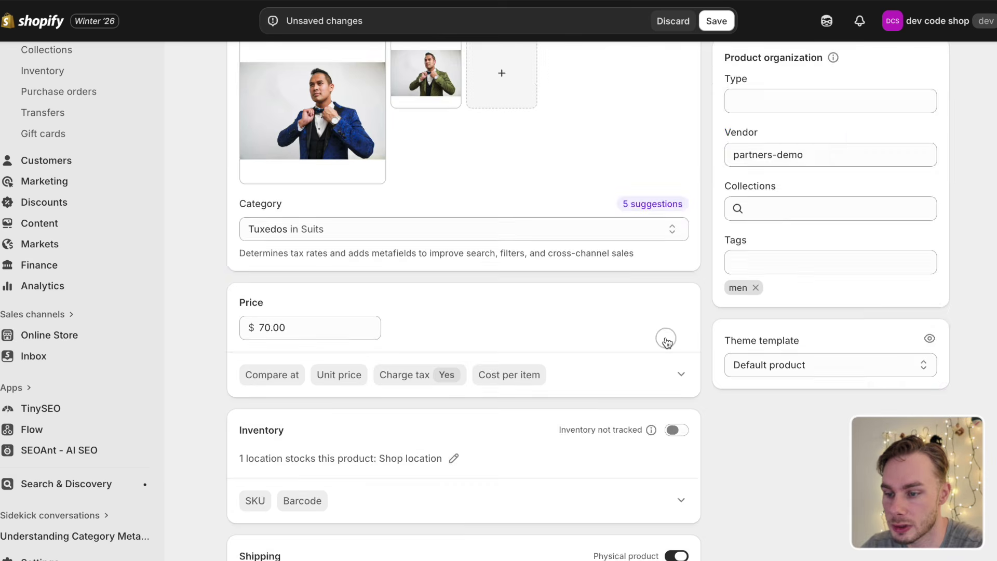
click(652, 203)
scroll(215, 158, up, 2)
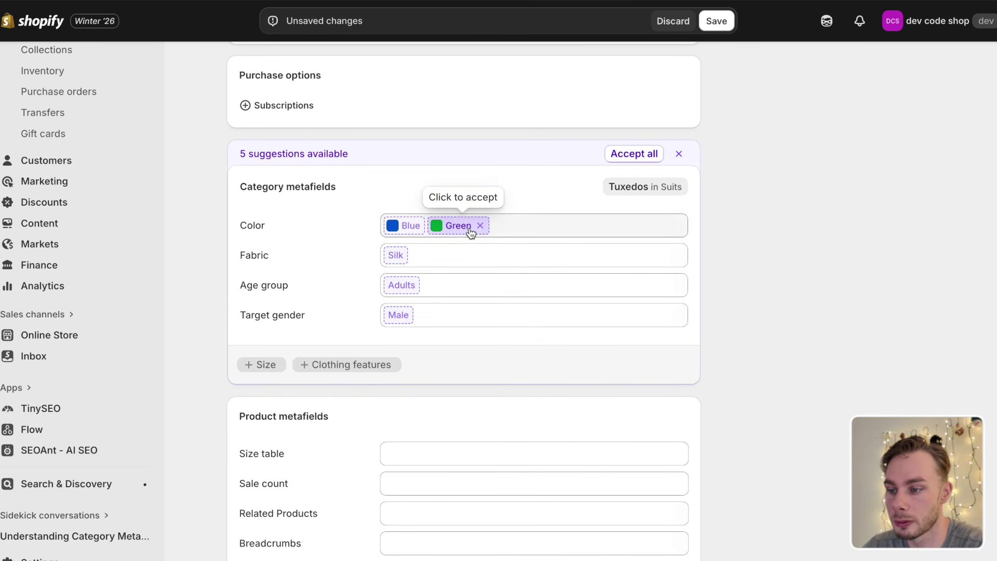
scroll(303, 240, up, 10)
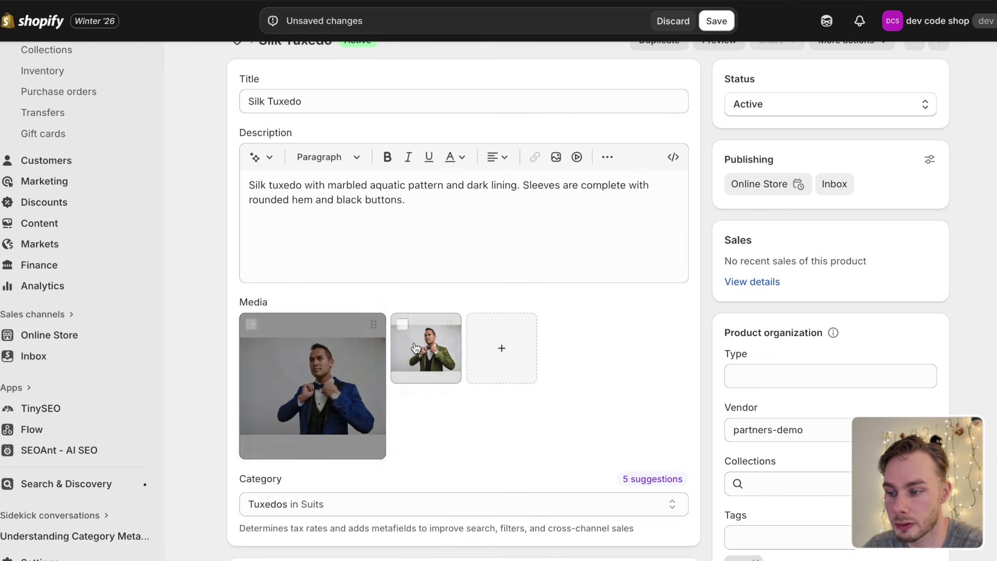
scroll(197, 386, down, 2)
scroll(197, 385, down, 10)
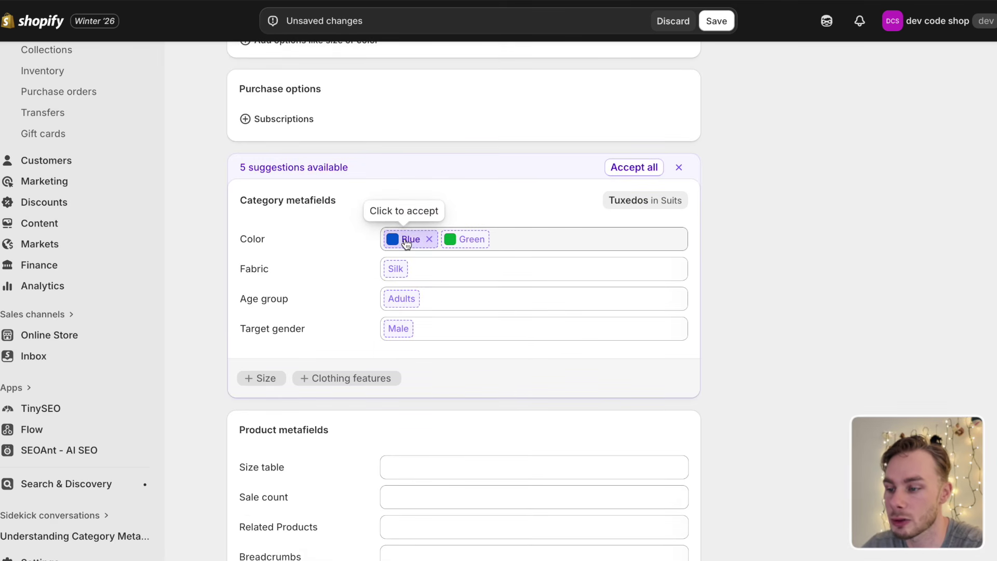
click(407, 244)
click(463, 239)
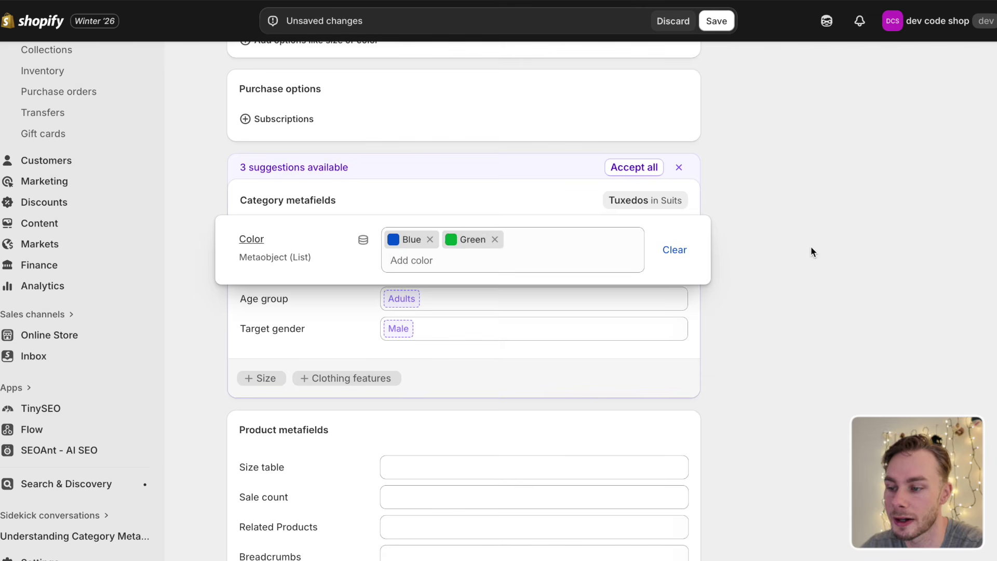
click(811, 251)
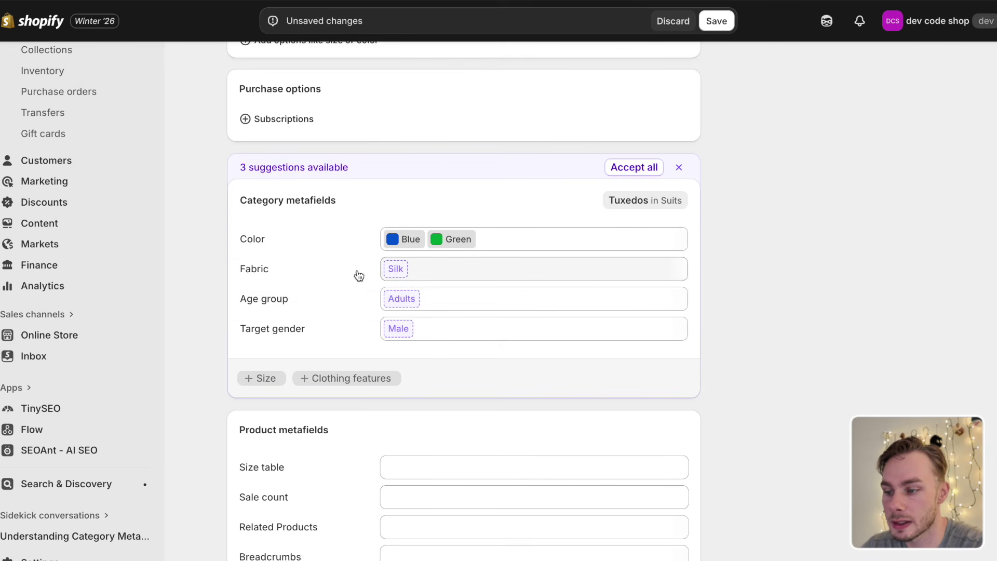
Accept Silk and add Wool in the tuxedo's Fabric category metafield, and save the product
scroll(376, 278, up, 15)
scroll(200, 342, down, 12)
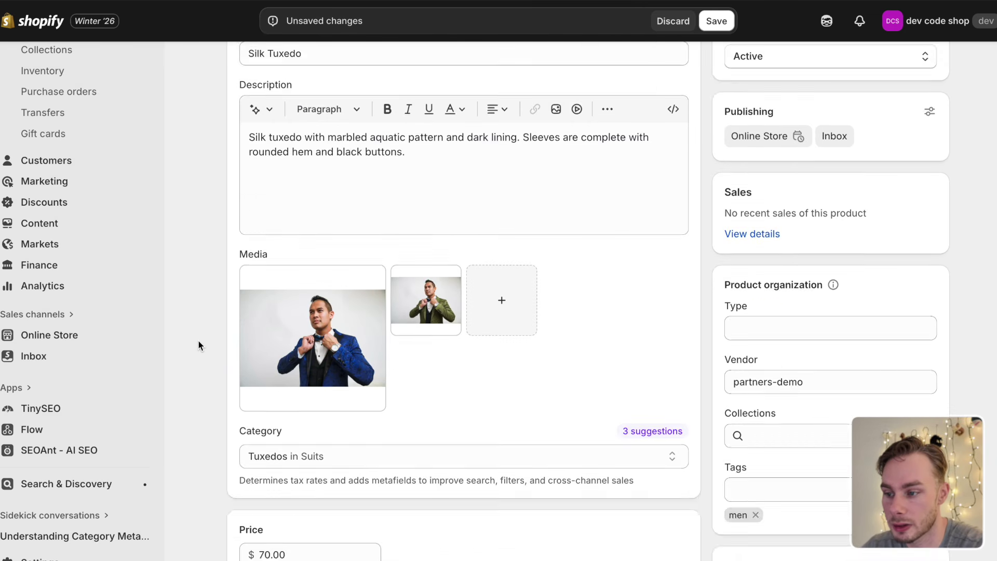
scroll(199, 345, down, 3)
click(447, 313)
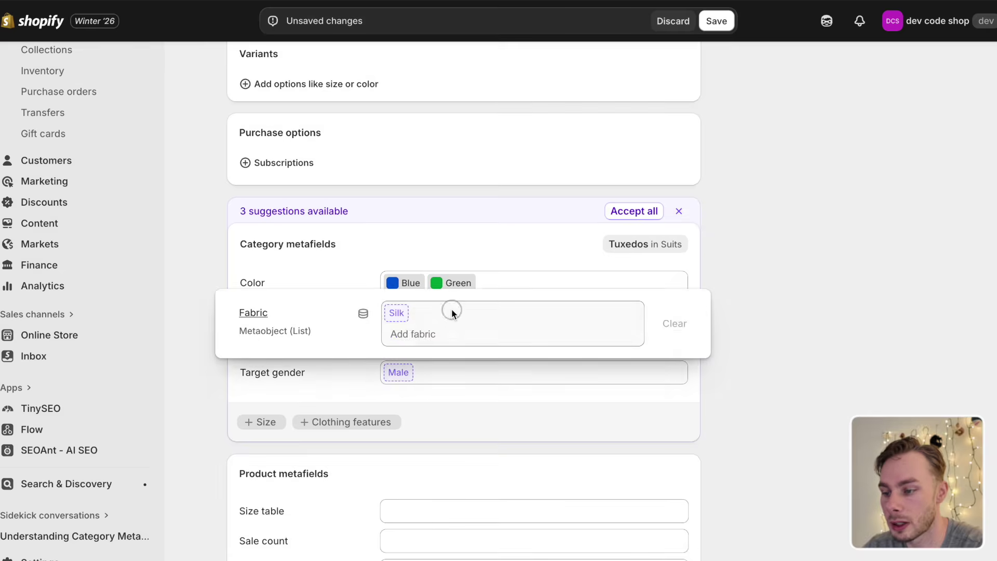
click(408, 316)
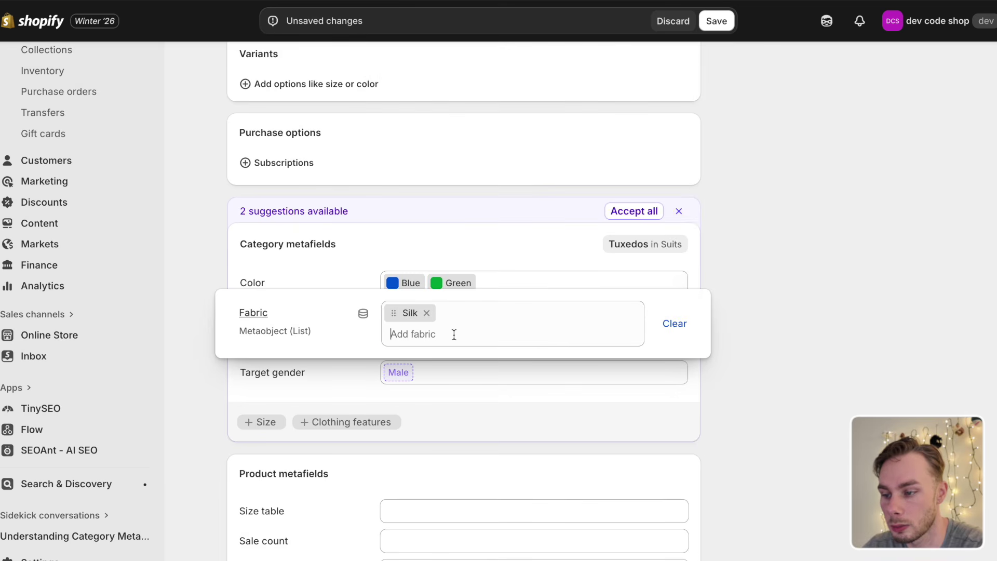
text(Woo)
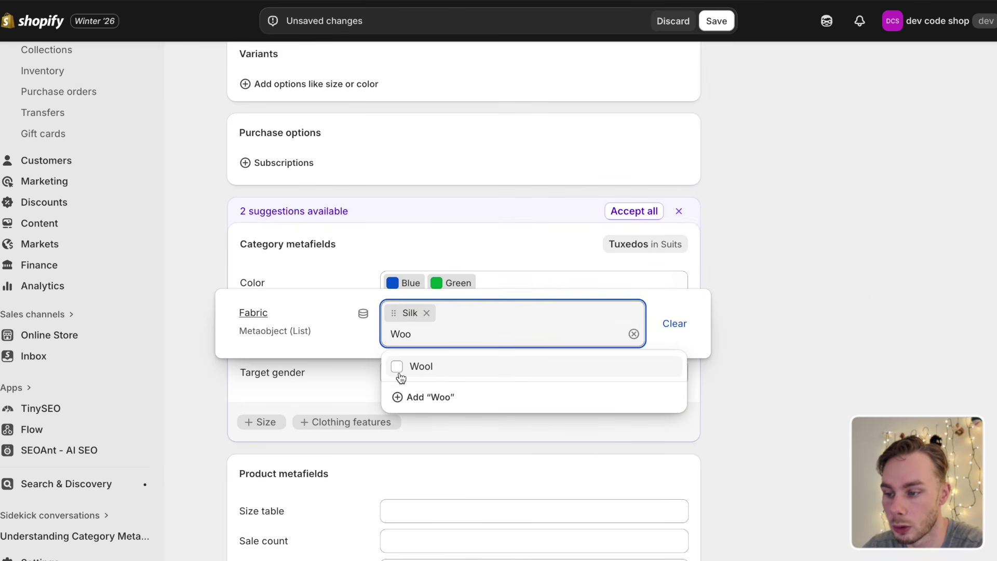
click(398, 368)
click(873, 295)
scroll(746, 240, down, 3)
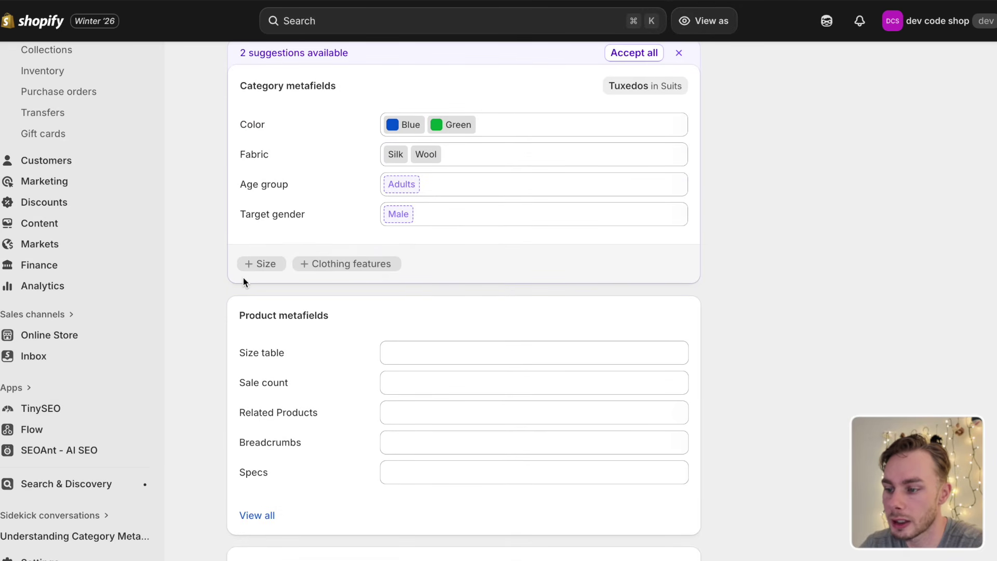
Open the Yellow Sofa product and add the Seat type category metafield under its Sofas in Furniture category
scroll(229, 167, up, 2)
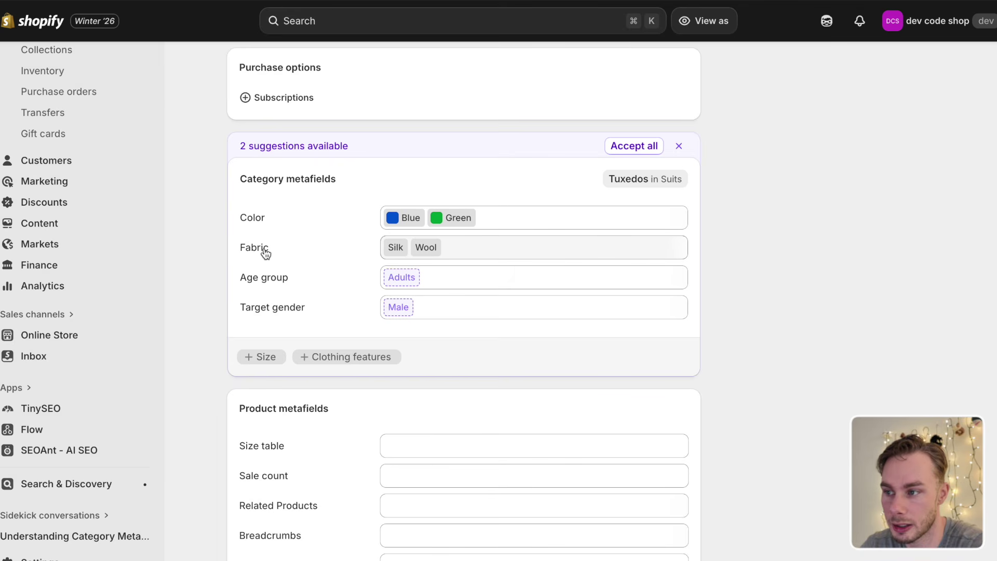
key(super+bracketleft)
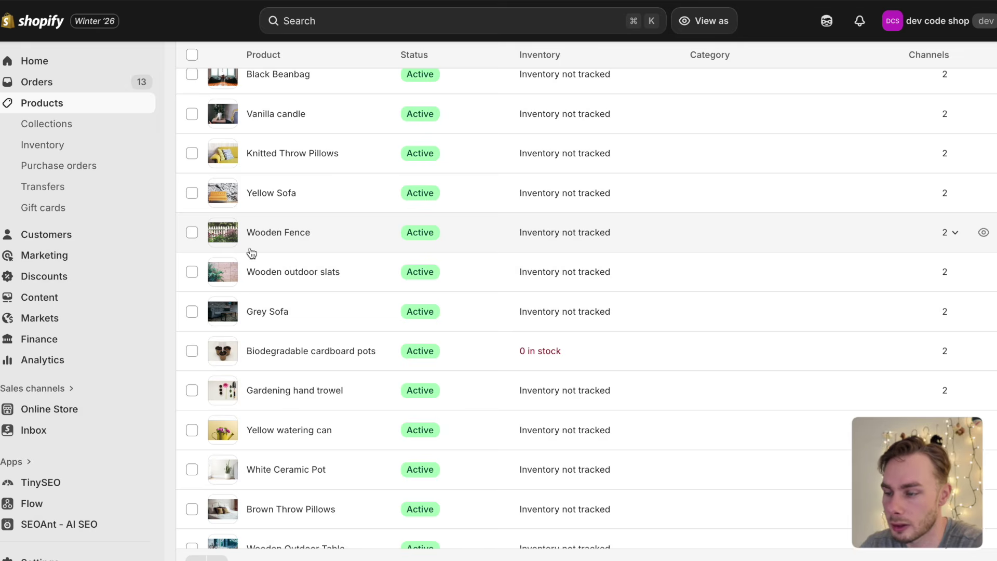
click(299, 195)
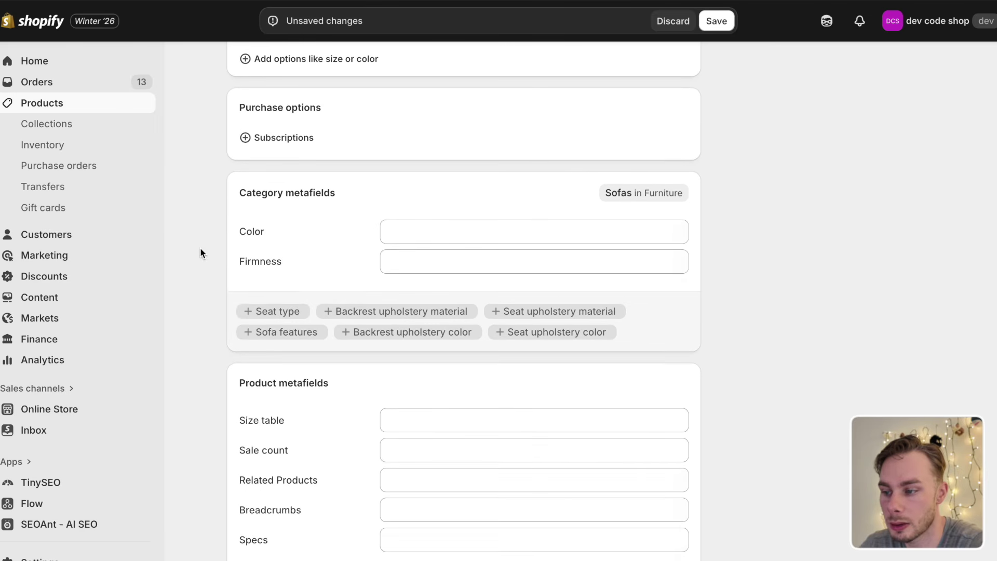
click(275, 311)
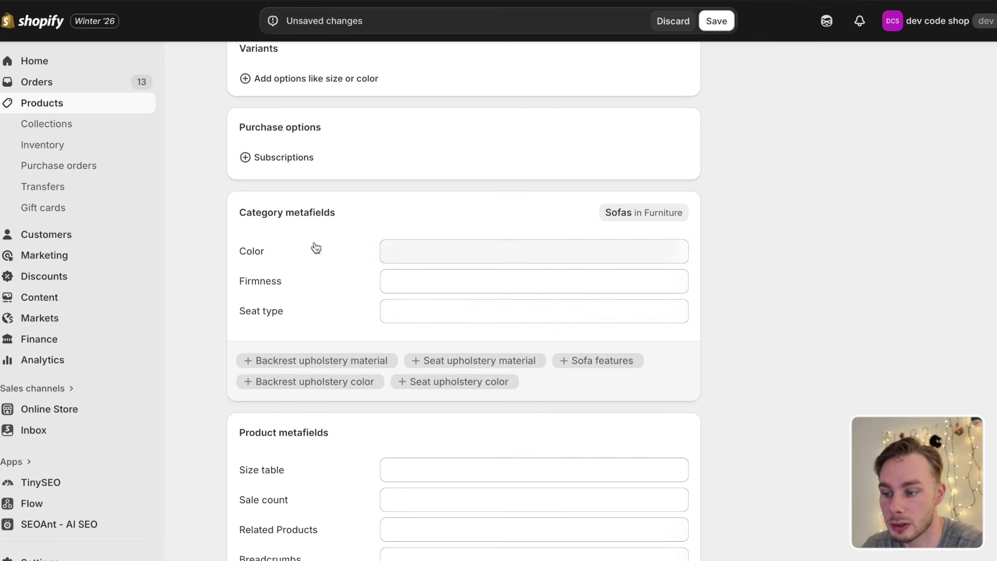
Compare the product metafields of the Yellow Sofa and Silk Tuxedo with their category-specific metafields
scroll(196, 319, down, 3)
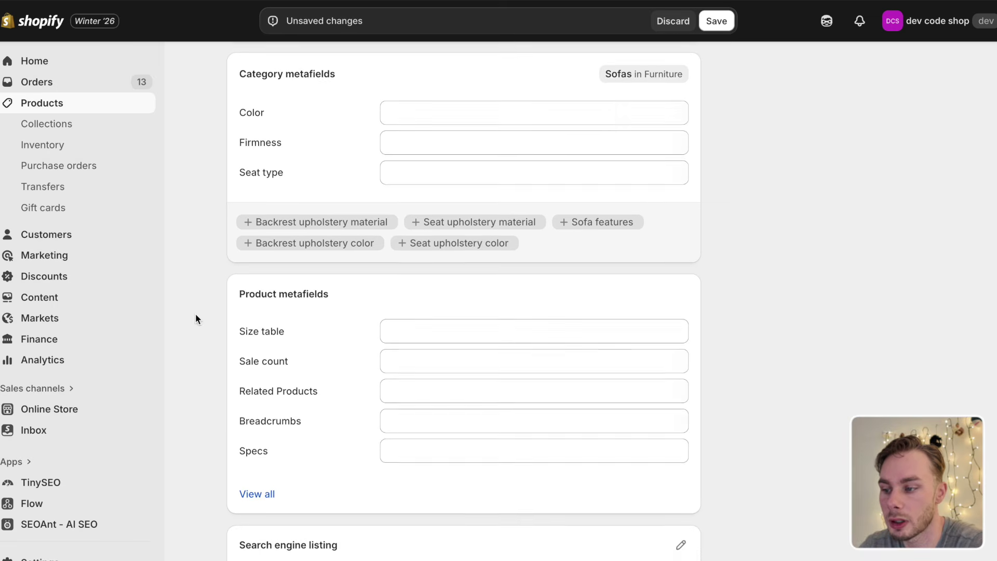
drag(250, 292, 329, 330)
click(307, 292)
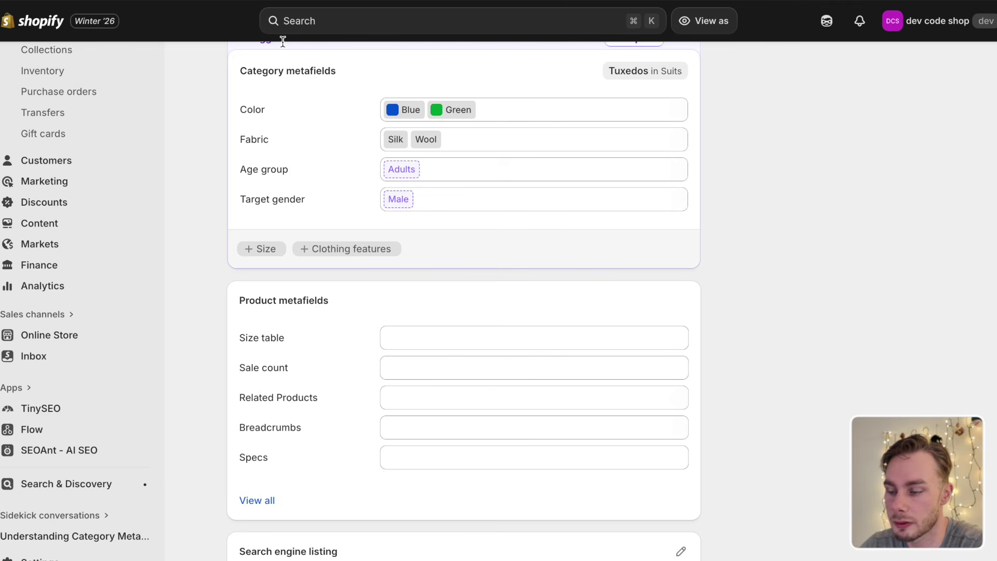
drag(239, 301, 367, 301)
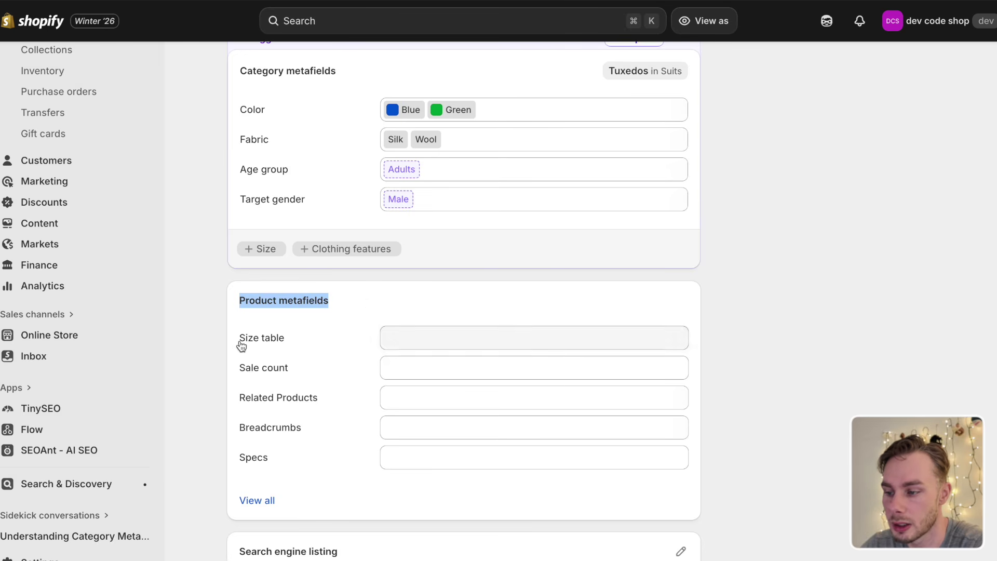
click(208, 357)
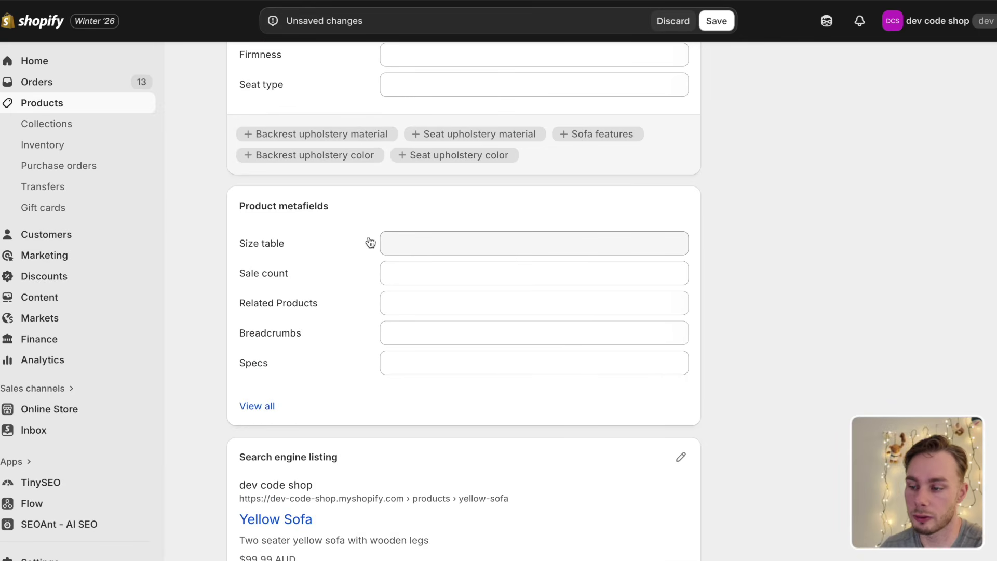
scroll(207, 315, up, 2)
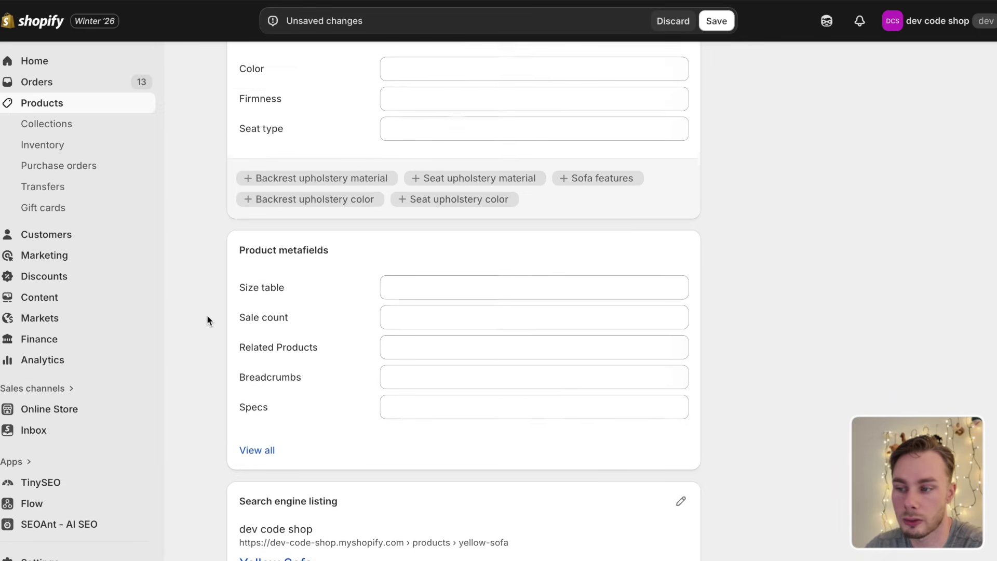
scroll(207, 315, up, 3)
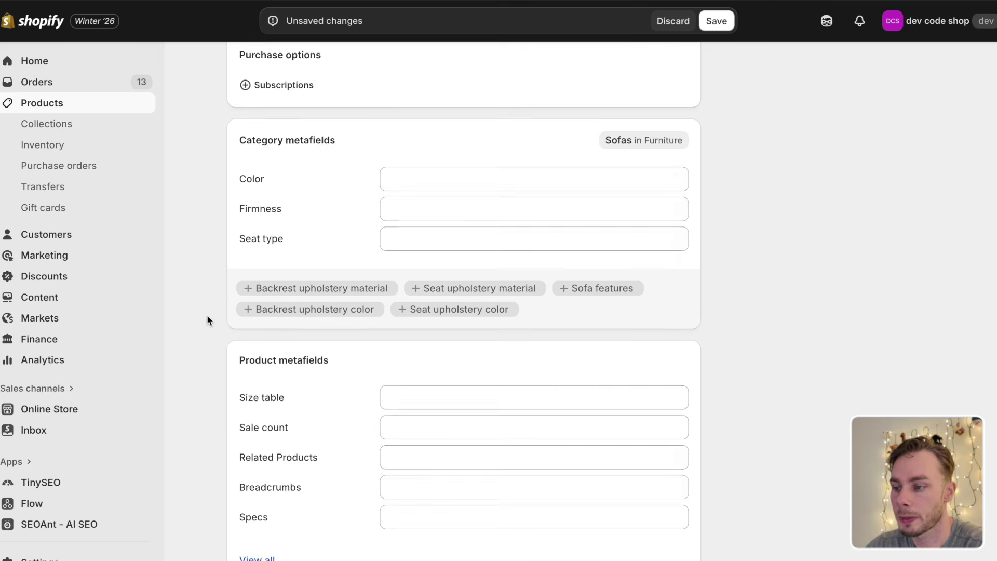
Start a new product metafield definition named Example with the single line text type
drag(247, 211, 357, 209)
click(357, 209)
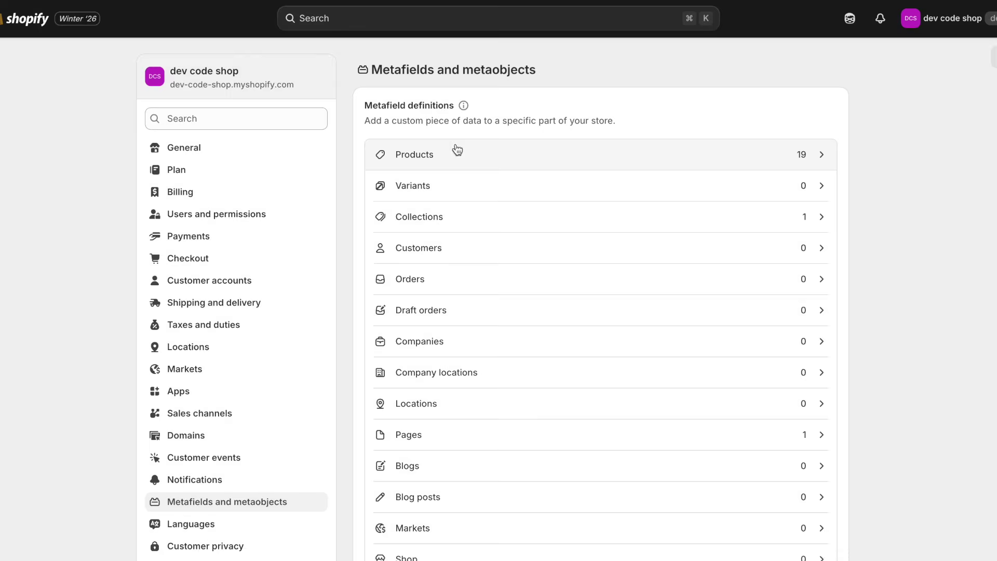
click(457, 150)
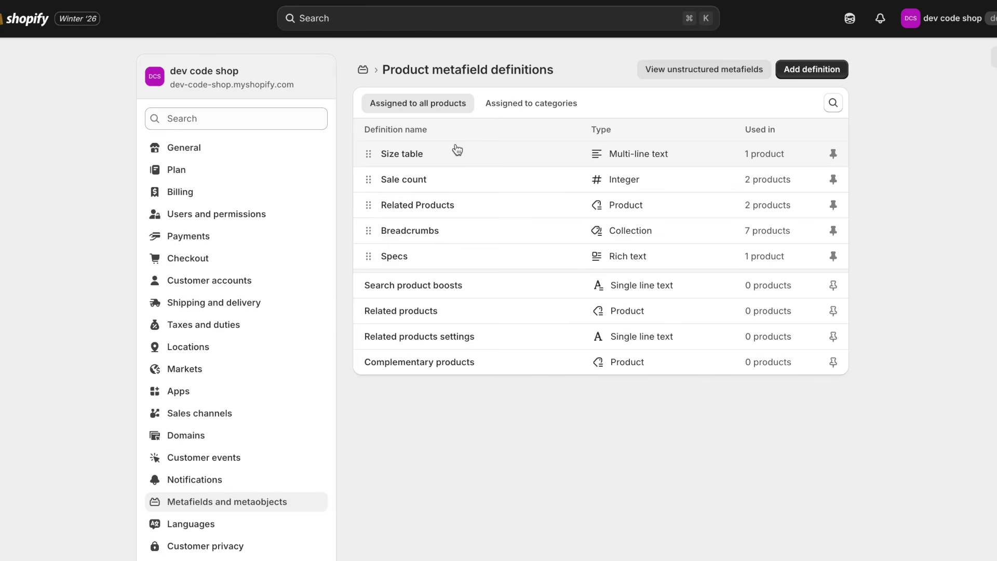
click(826, 69)
click(512, 121)
text(Example)
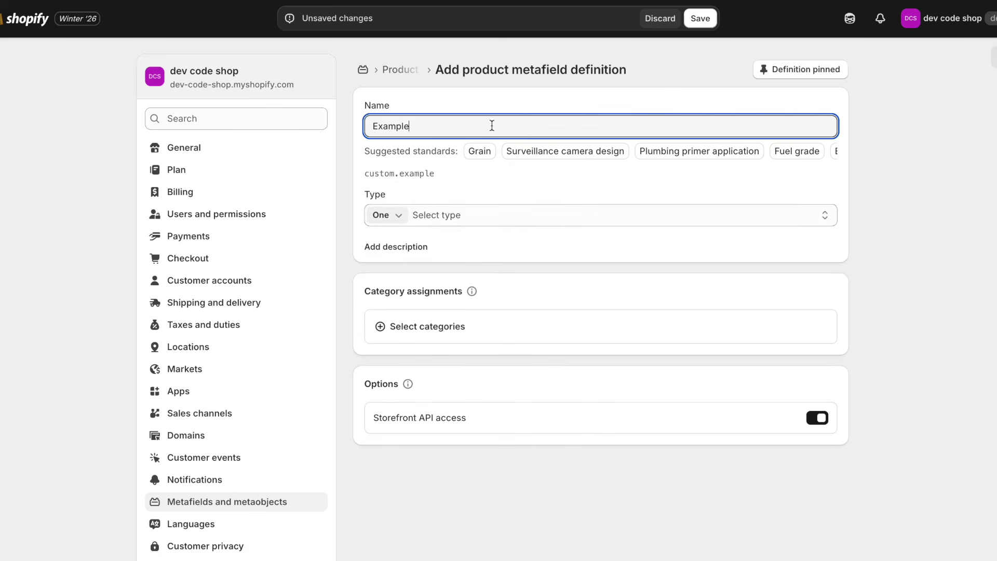
click(447, 218)
click(433, 304)
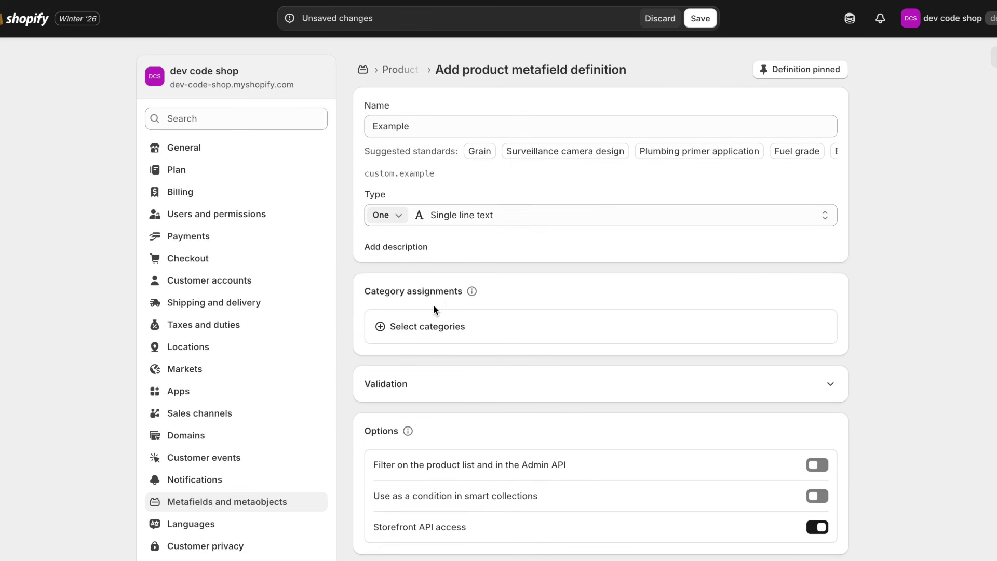
Assign the Tuxedos category to the Example metafield definition and save it
click(426, 338)
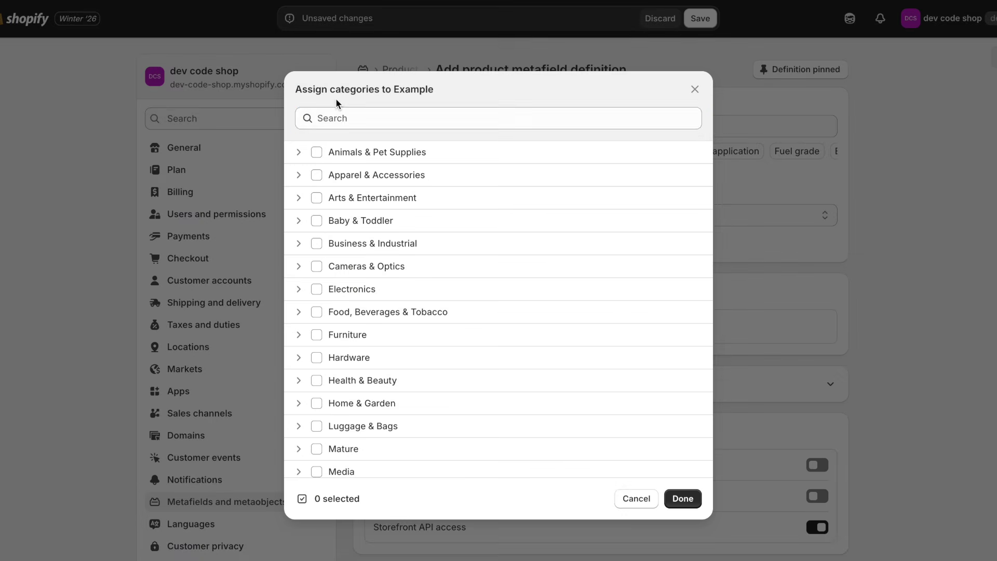
click(344, 115)
text(Tuxedo)
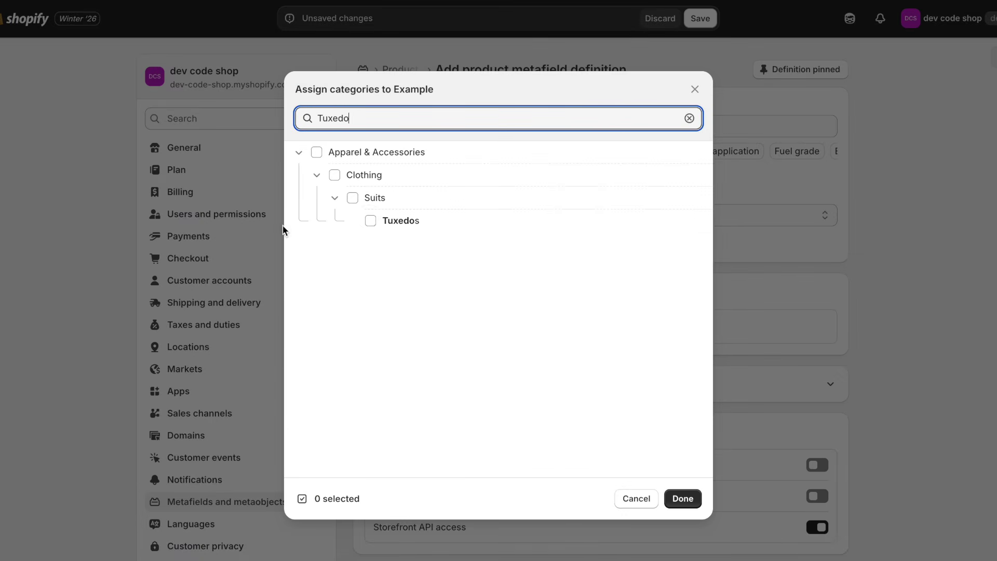
click(371, 220)
click(684, 499)
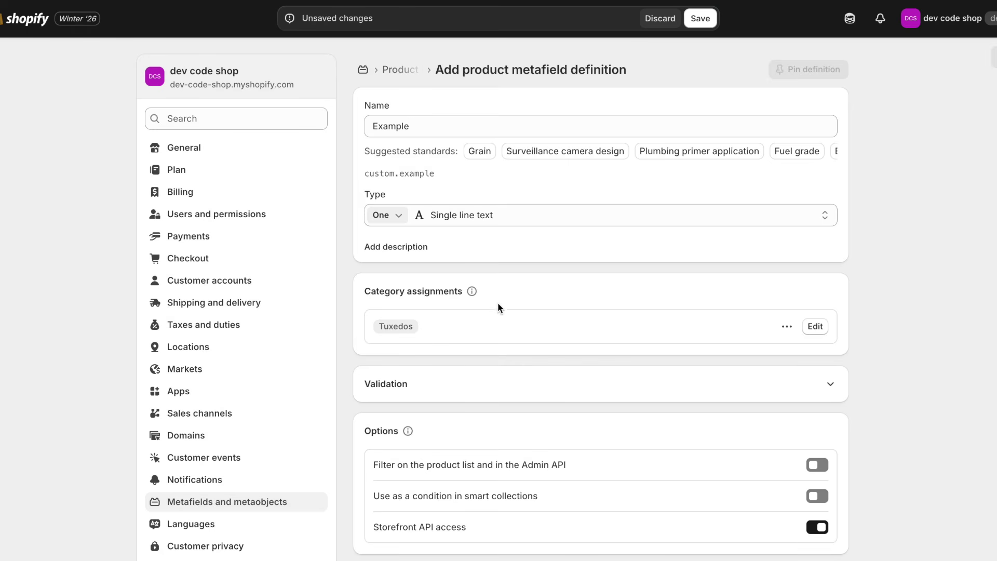
click(700, 18)
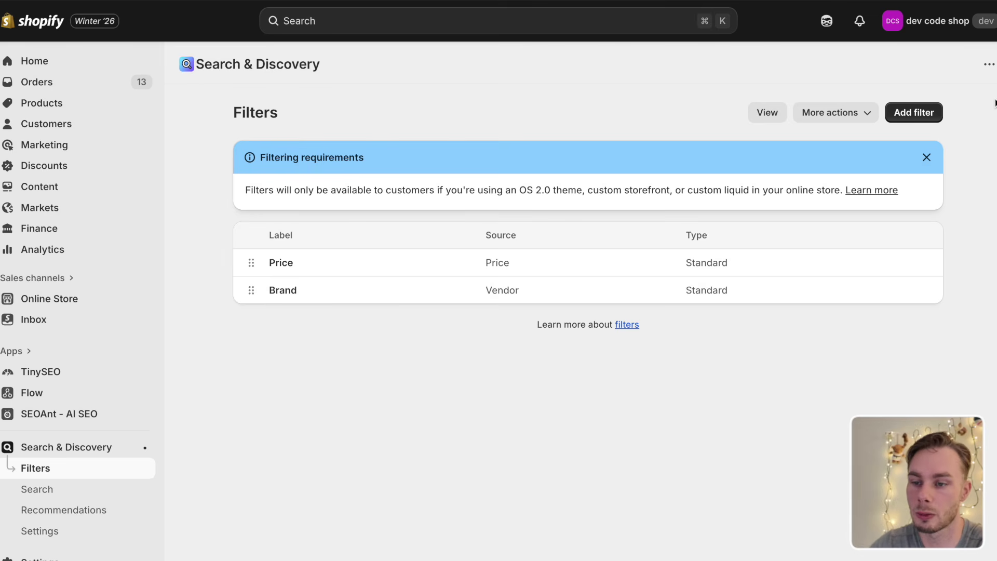
Add a Search & Discovery filter that uses the Fabric category metafield as its source
click(926, 112)
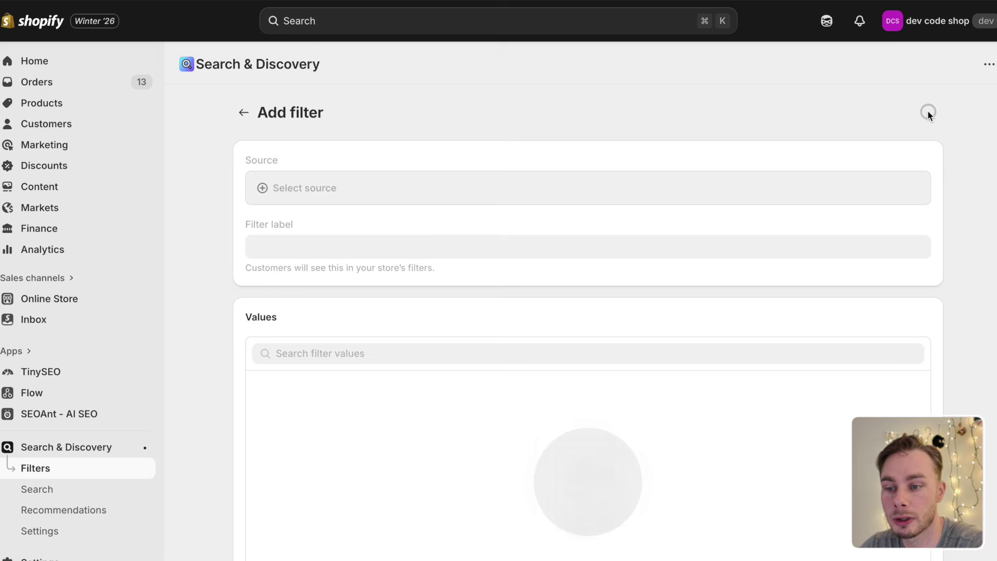
click(351, 186)
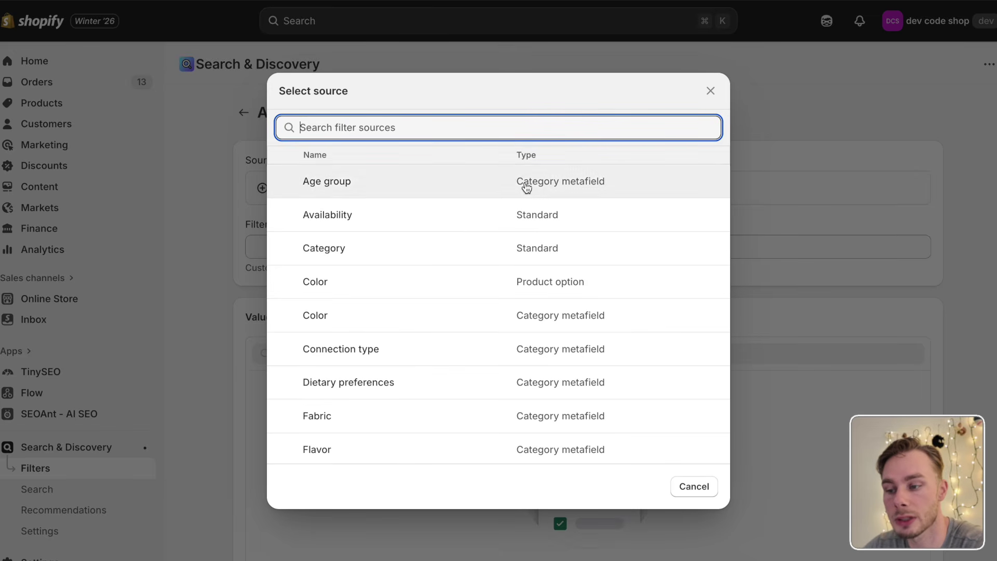
scroll(548, 345, down, 1)
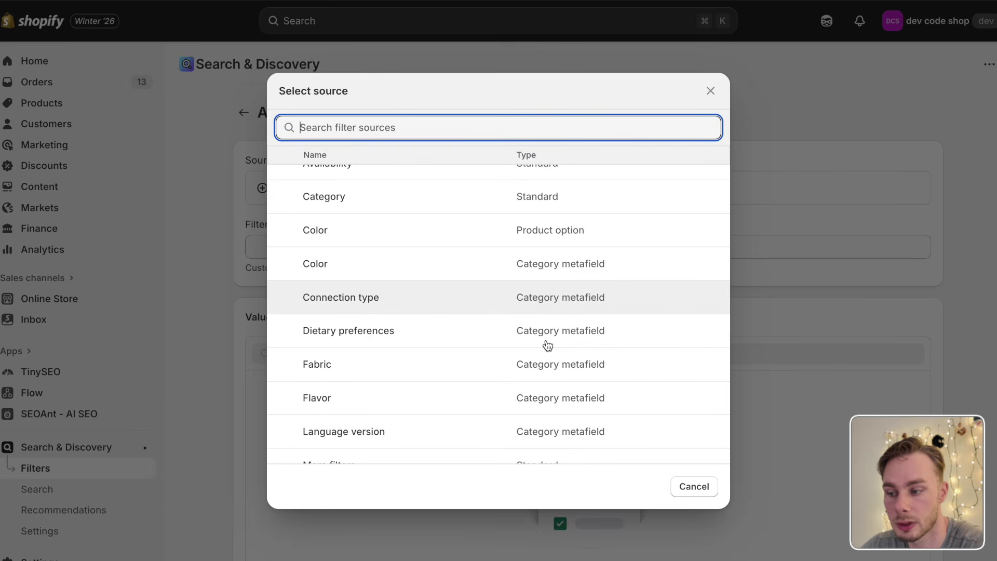
click(411, 362)
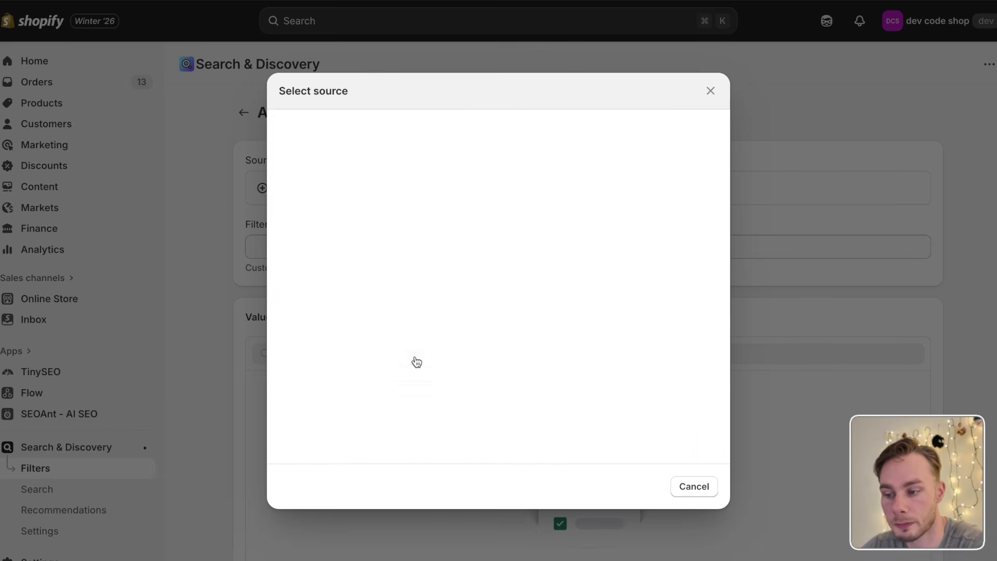
scroll(213, 290, down, 3)
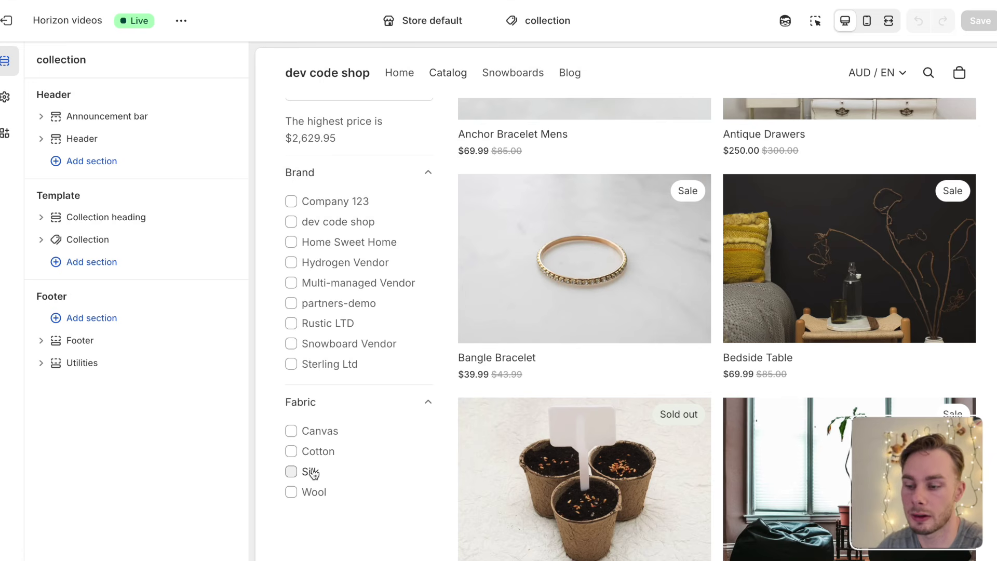
Filter the storefront catalog by Silk fabric, review the matching products and clear the filter
click(313, 473)
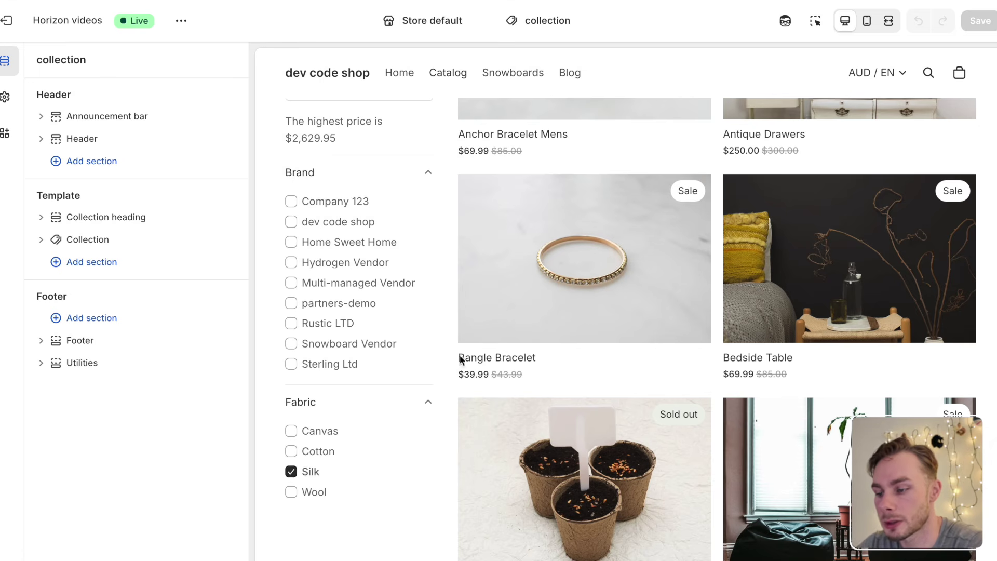
scroll(366, 460, down, 8)
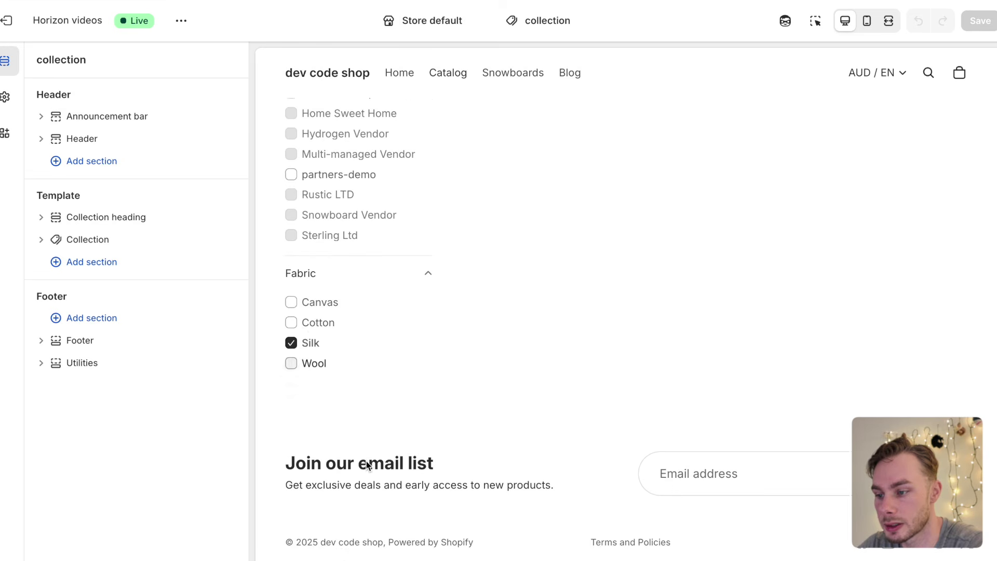
click(309, 343)
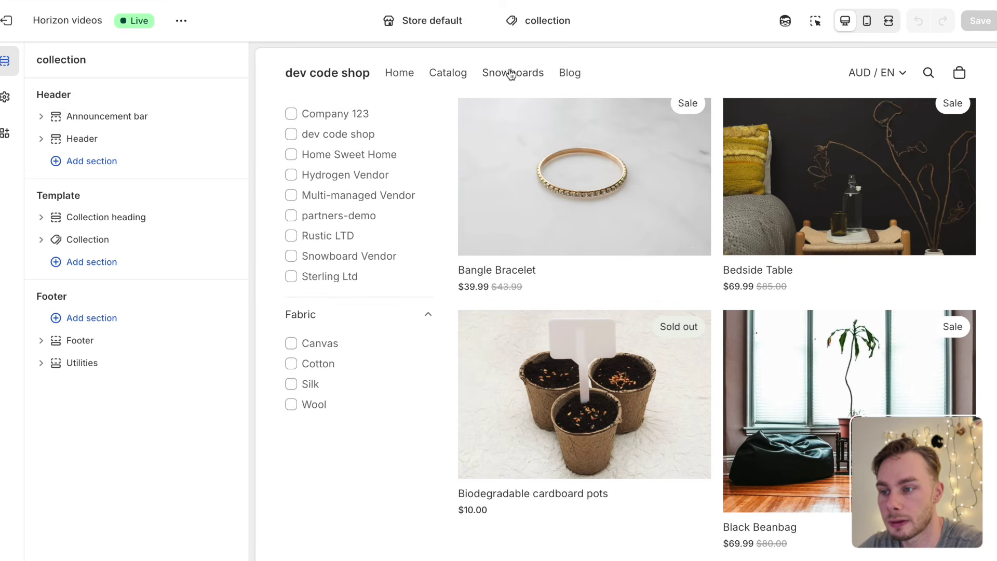
Open the Snowboards collection in the storefront preview and examine which filters it offers
scroll(494, 185, up, 1)
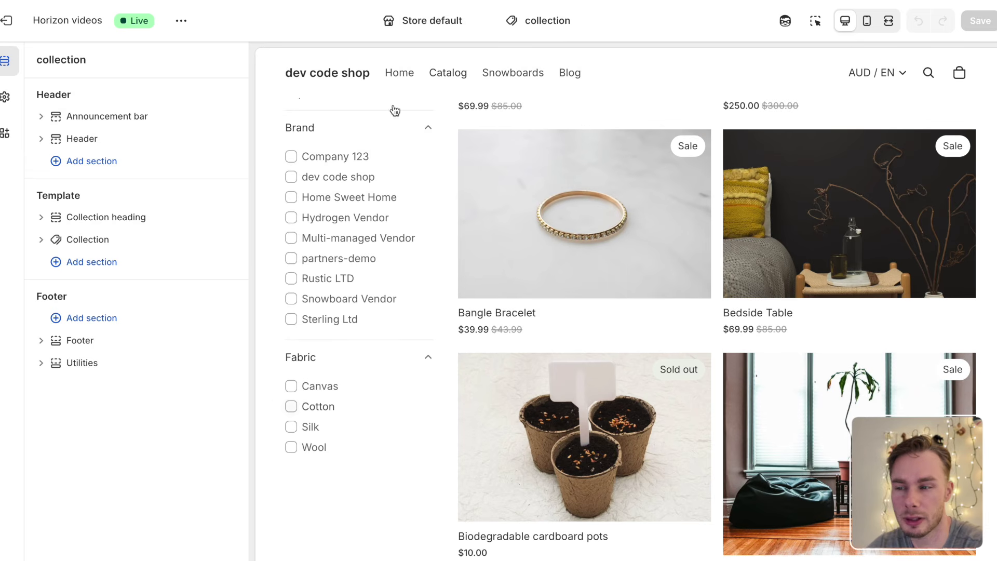
click(519, 75)
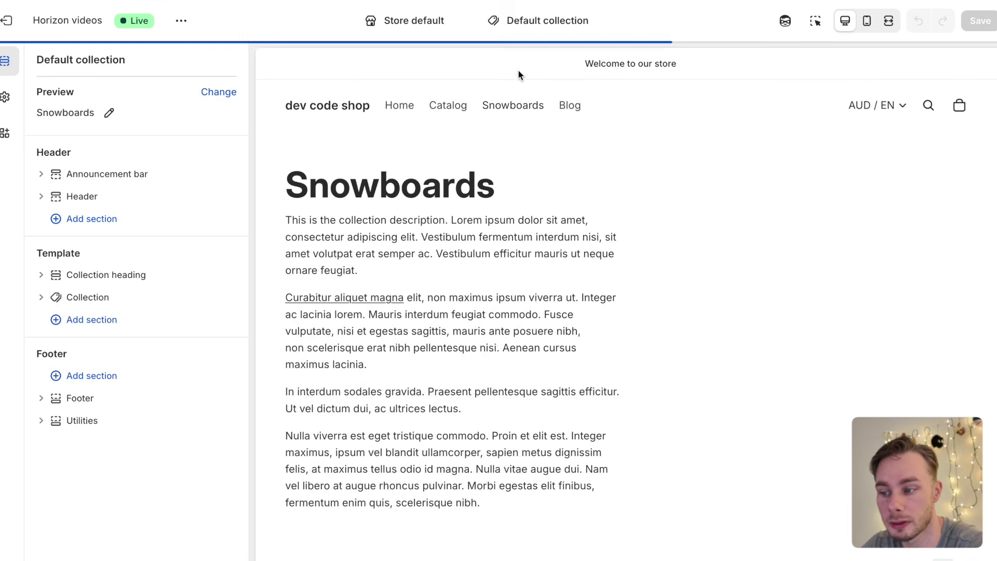
scroll(418, 296, down, 5)
scroll(421, 297, down, 4)
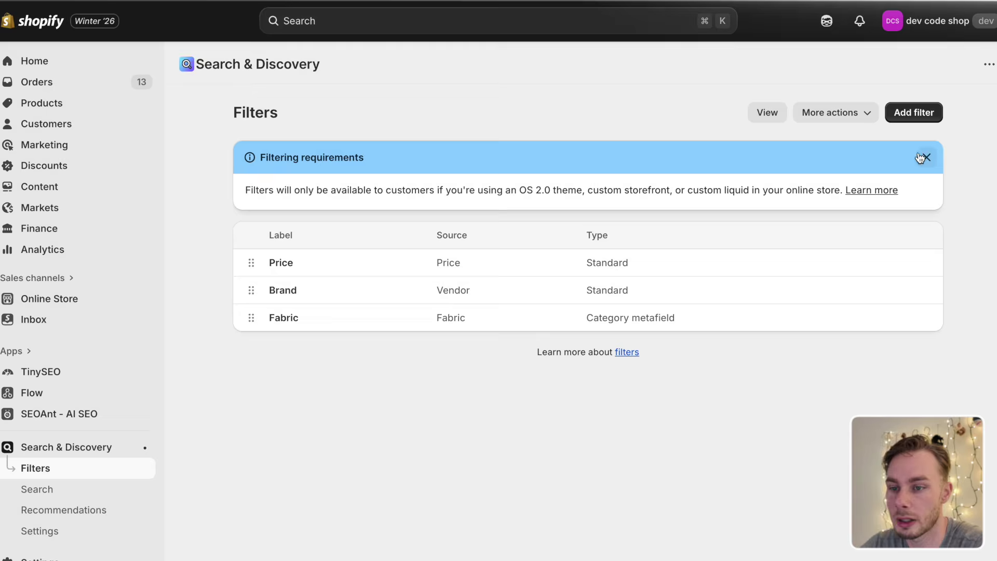
Add a Search & Discovery filter that uses the Color category metafield as its source and check its values
click(930, 108)
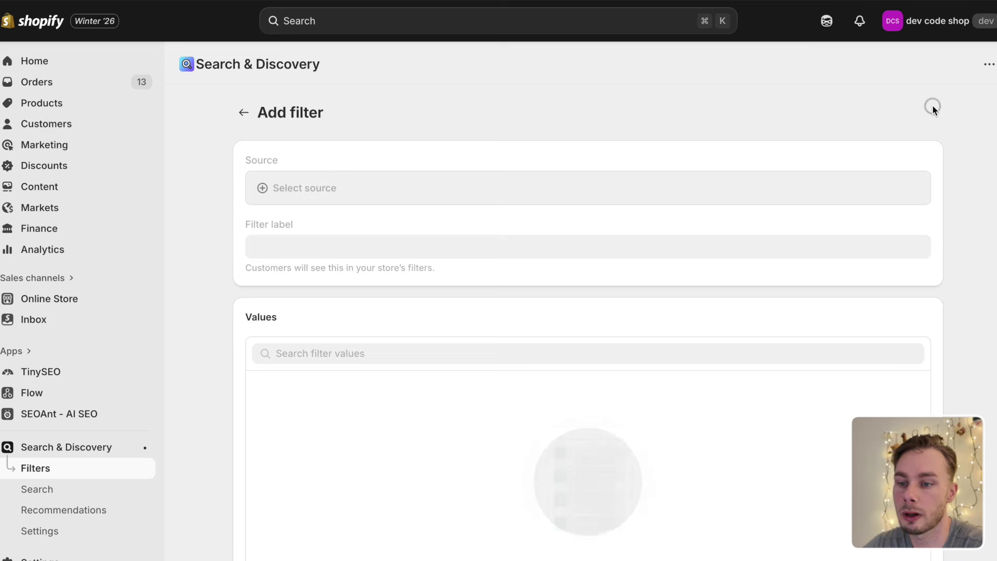
click(387, 189)
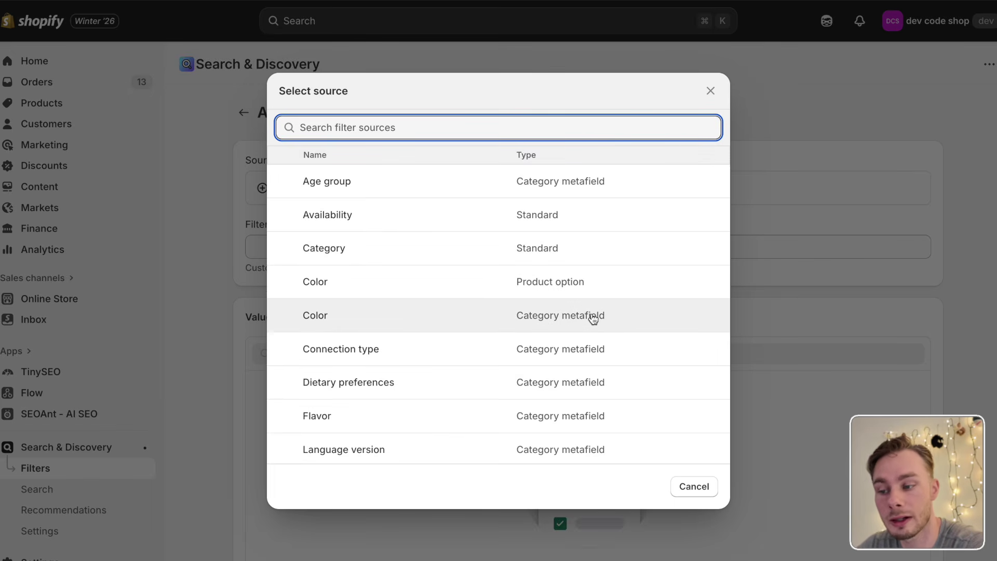
click(522, 318)
scroll(229, 306, down, 5)
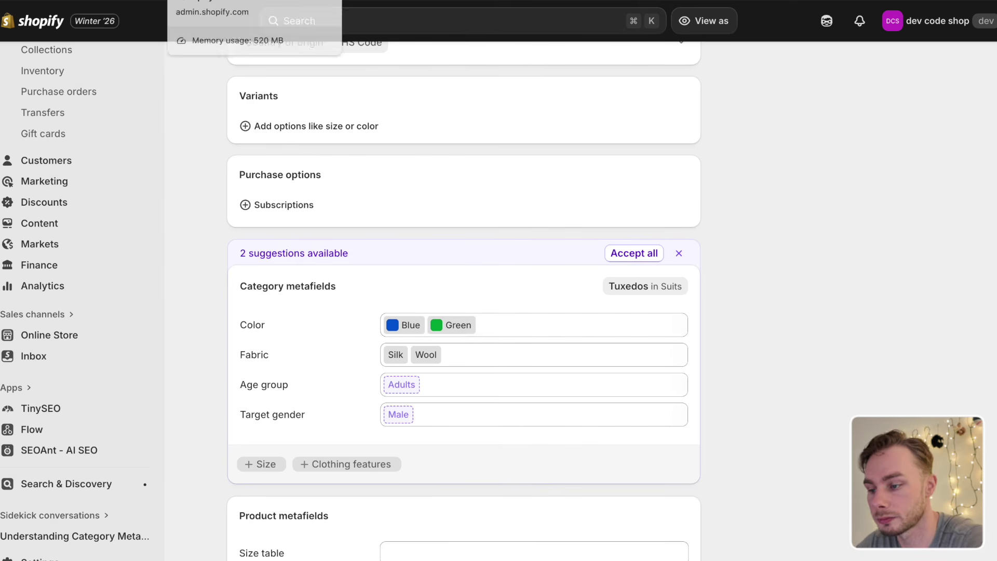
click(223, 0)
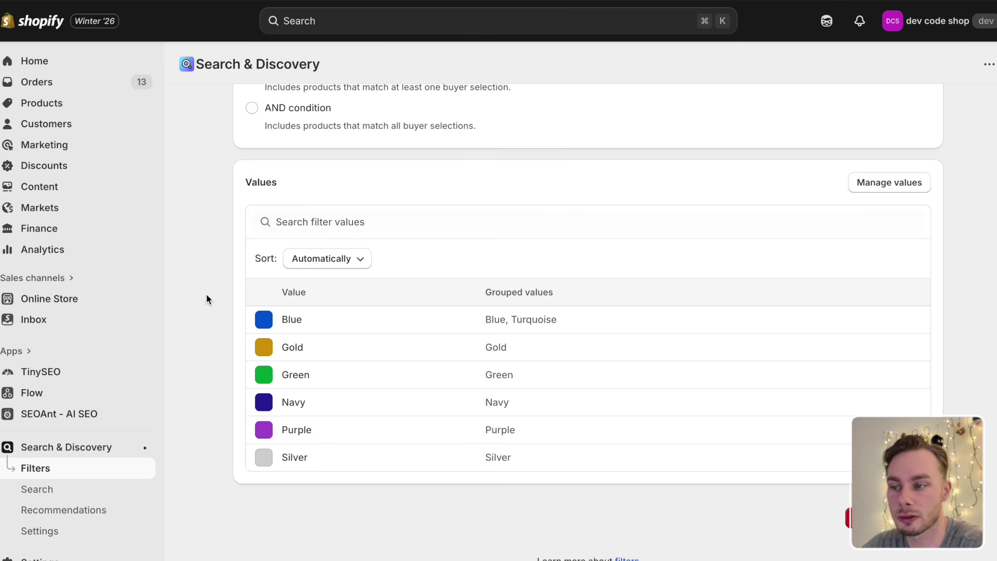
Open the Gold entry of the Color metaobject under the standard product attributes and examine its fields
click(57, 192)
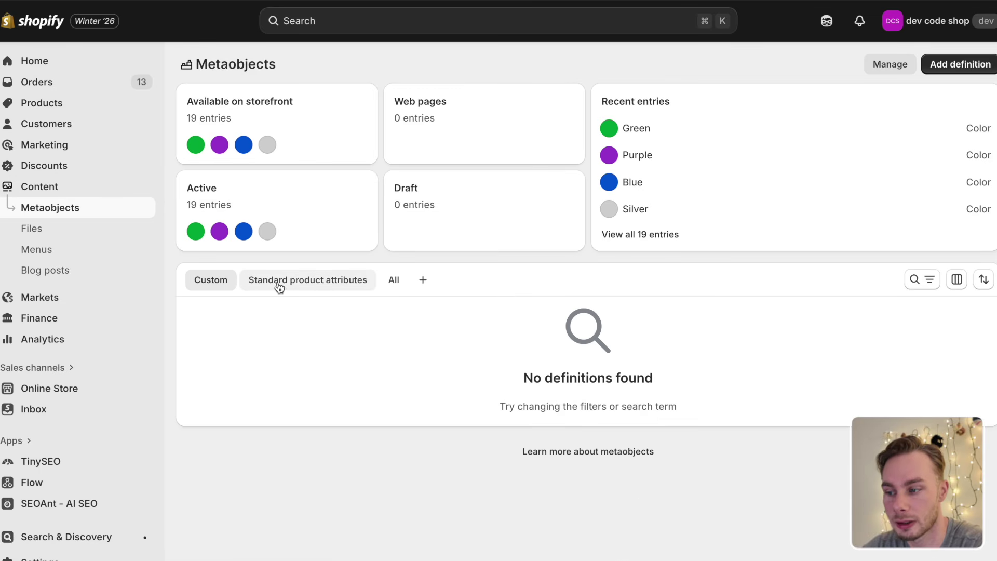
click(343, 282)
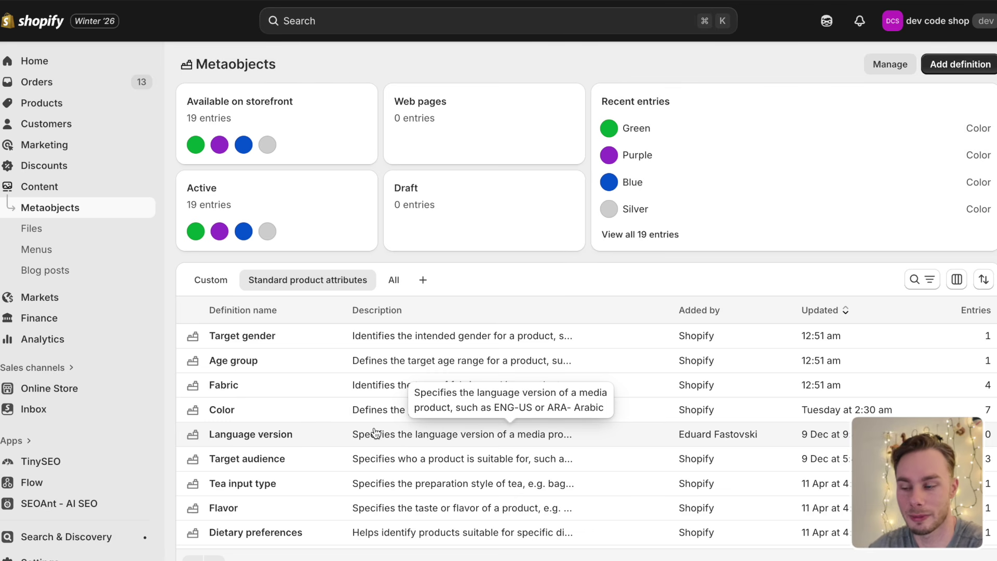
click(221, 410)
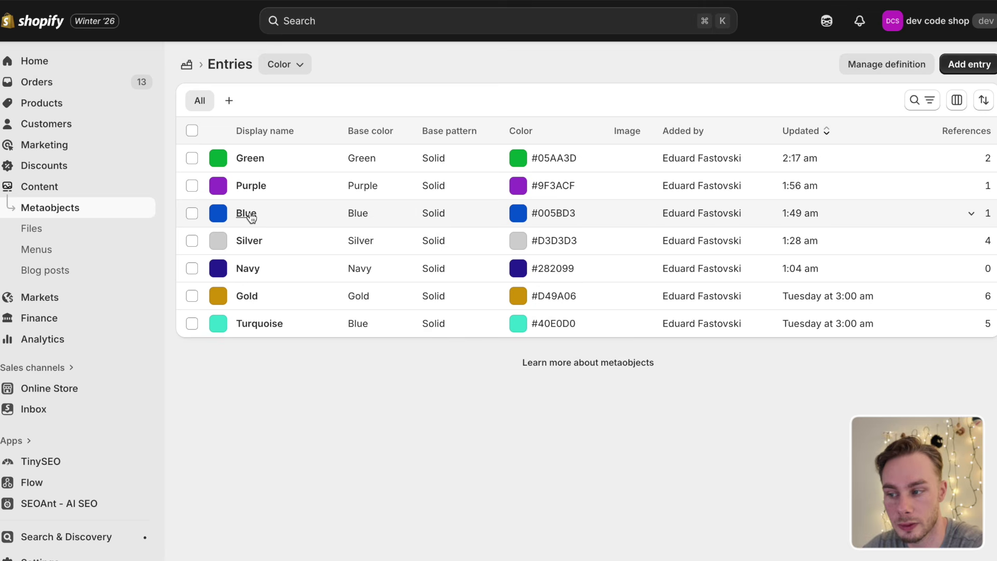
click(253, 296)
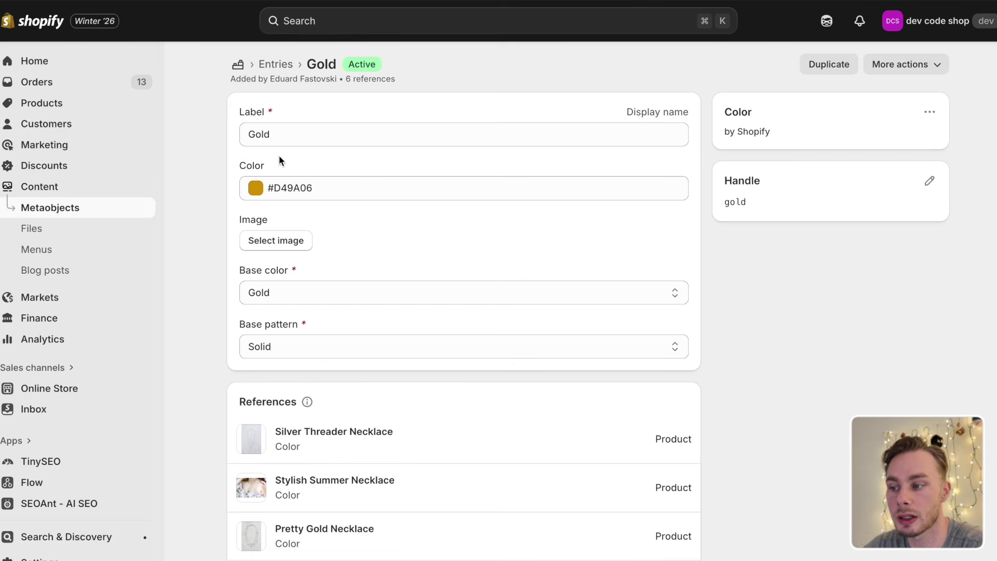
click(296, 135)
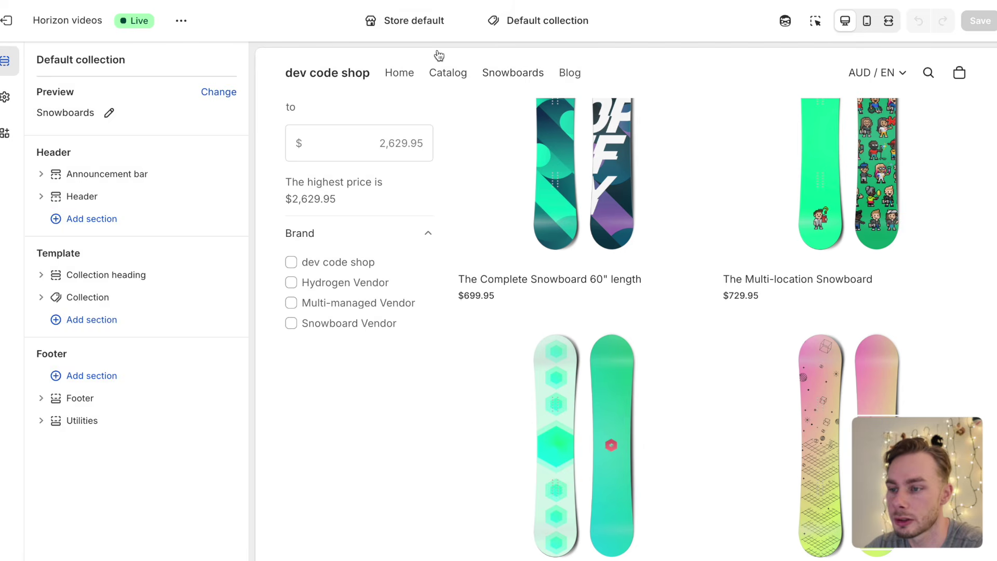
Reload the theme editor and open the Catalog page to check for the Color filter
key(super+r)
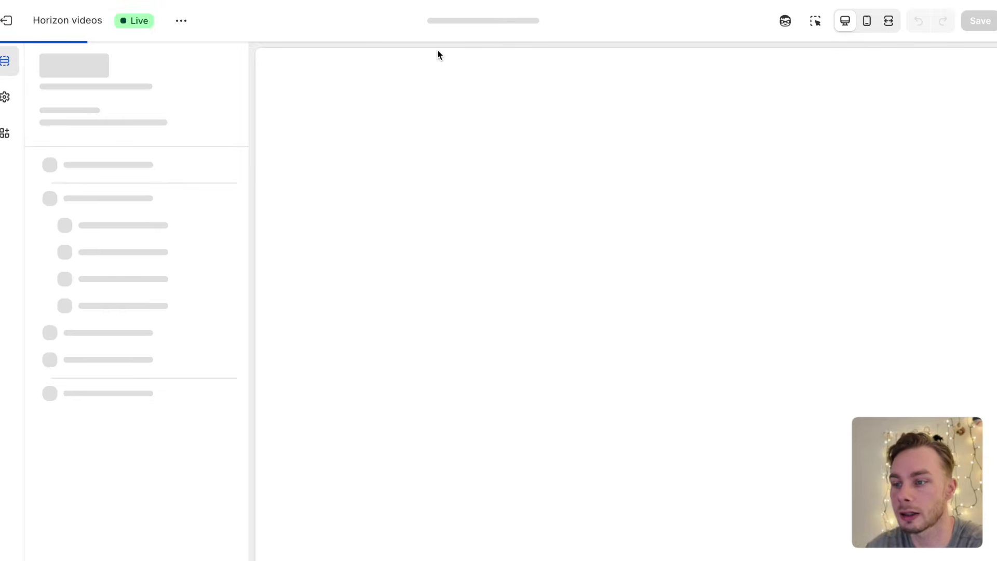
click(453, 99)
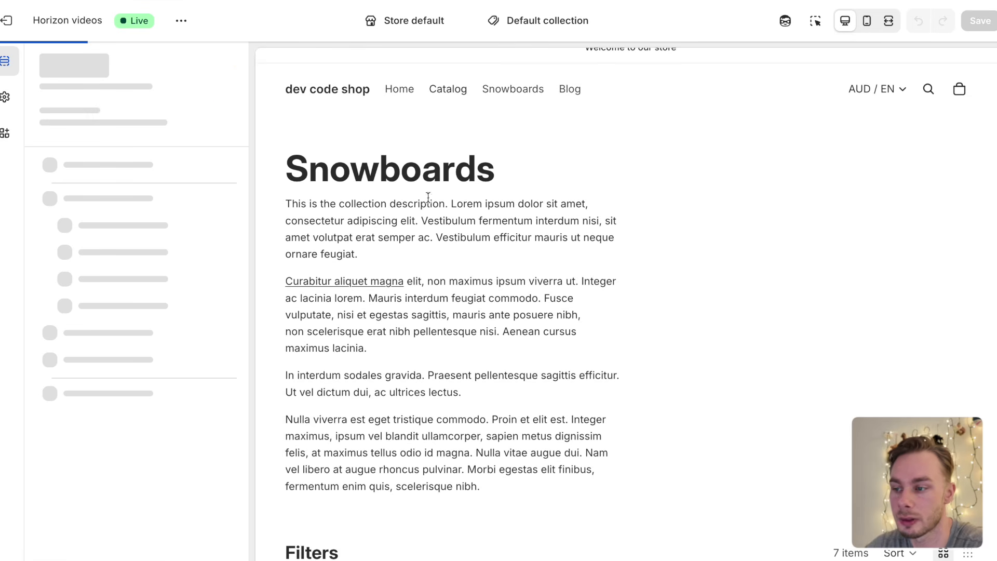
scroll(378, 327, down, 8)
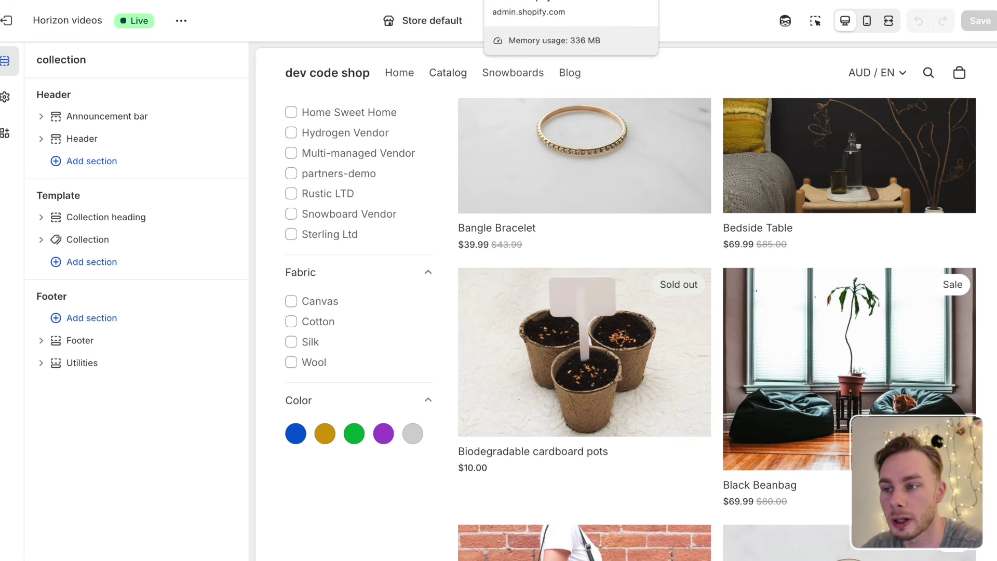
Return from the Gold entry to the Color metaobject entries and examine the Olive Jacket product down to its category metafields
click(197, 0)
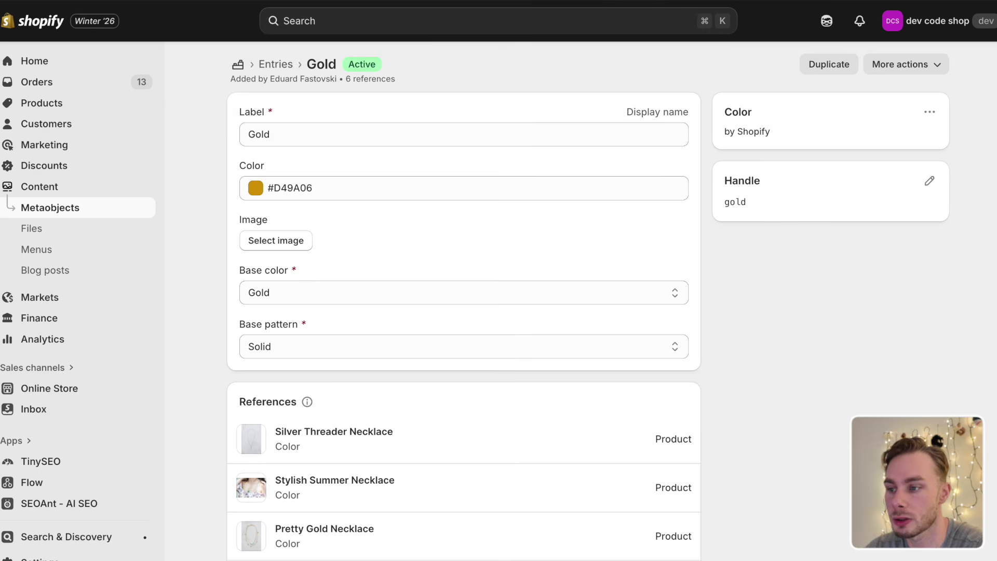
click(276, 63)
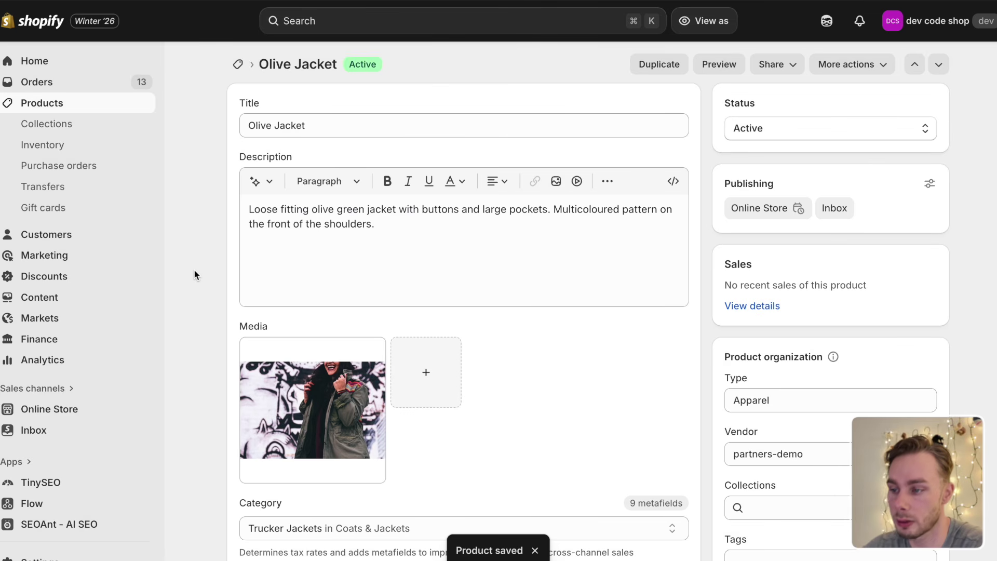
scroll(196, 274, down, 14)
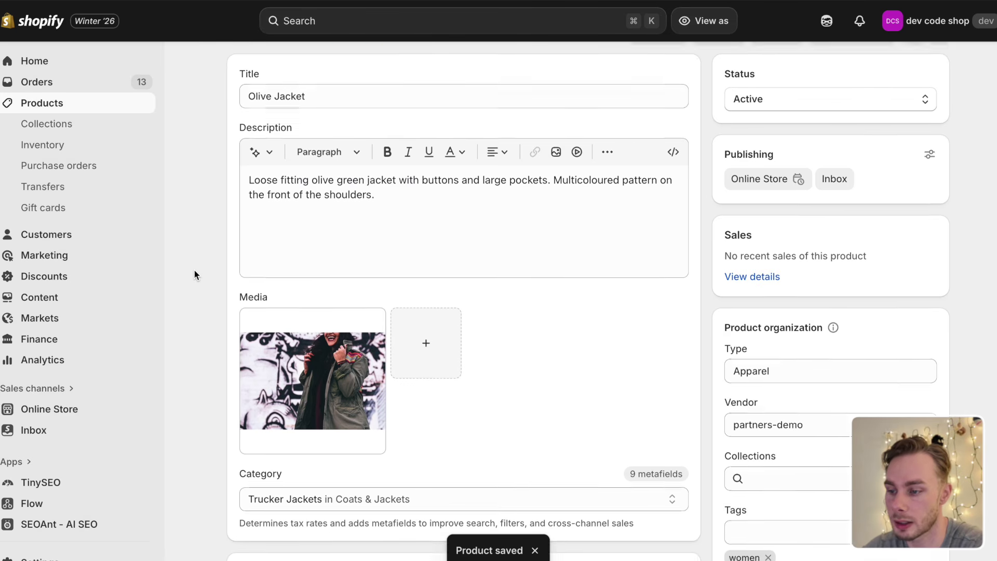
scroll(194, 270, down, 3)
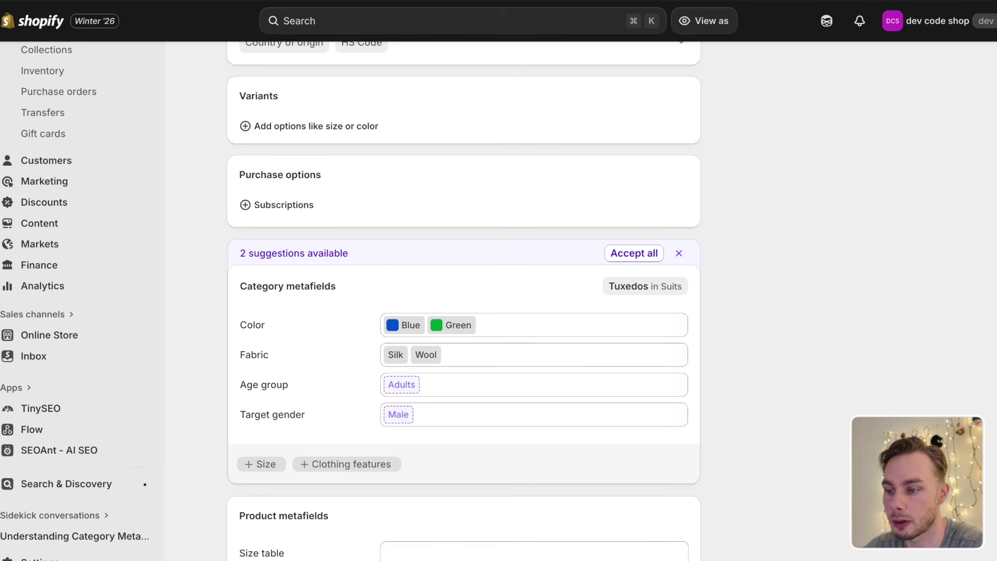
View the second media image of the Silk Tuxedo product in full size, then close it
scroll(210, 198, up, 15)
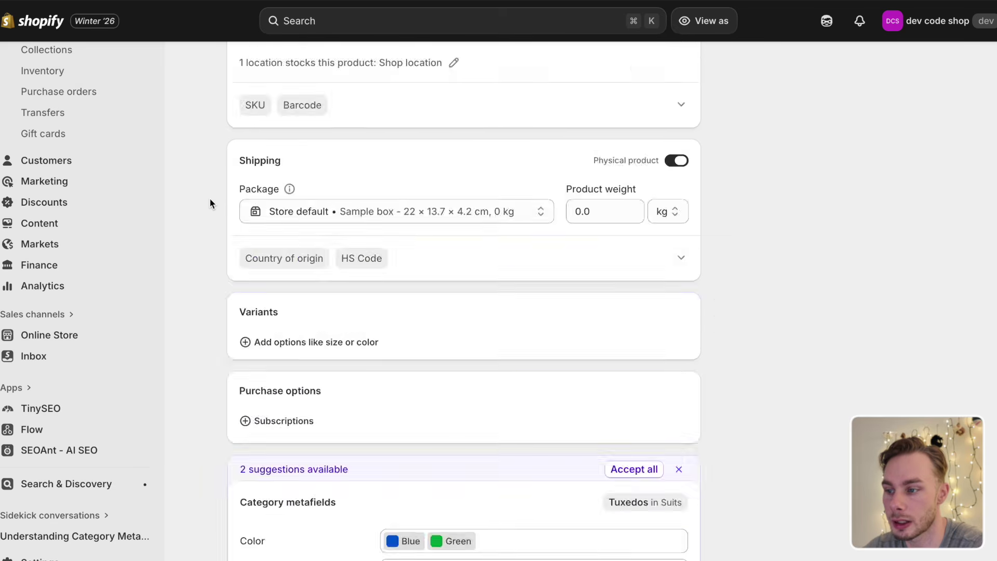
click(443, 383)
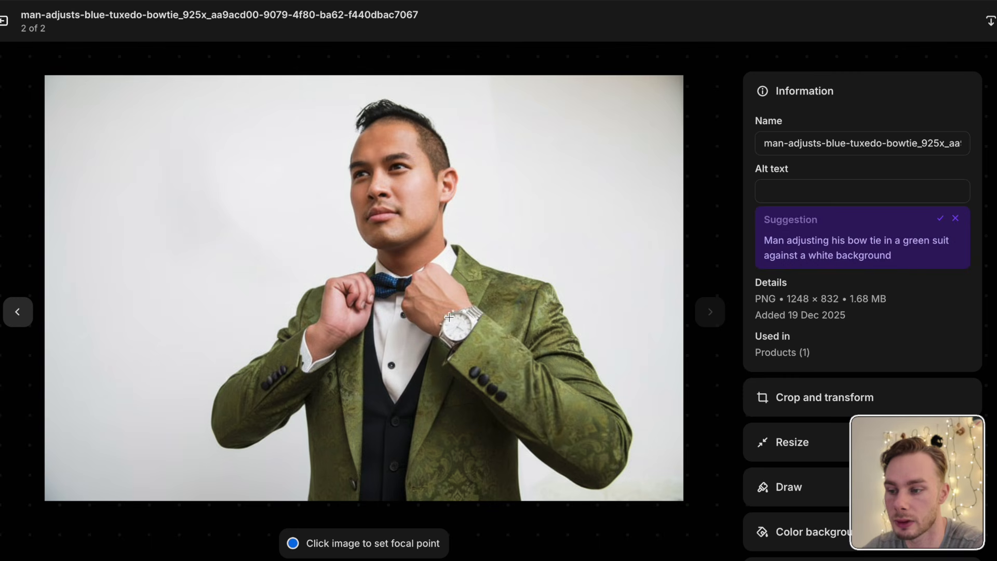
key(Escape)
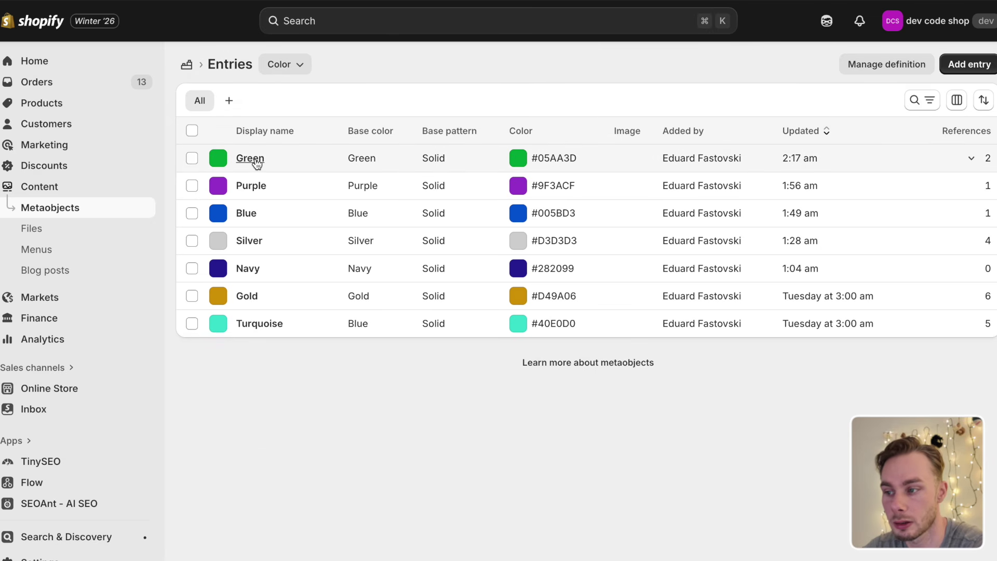
Relabel the Green entry of the Color metaobject as Olive Green, change its color to #5B9E72 and save it
click(257, 166)
click(263, 135)
key(super+Left)
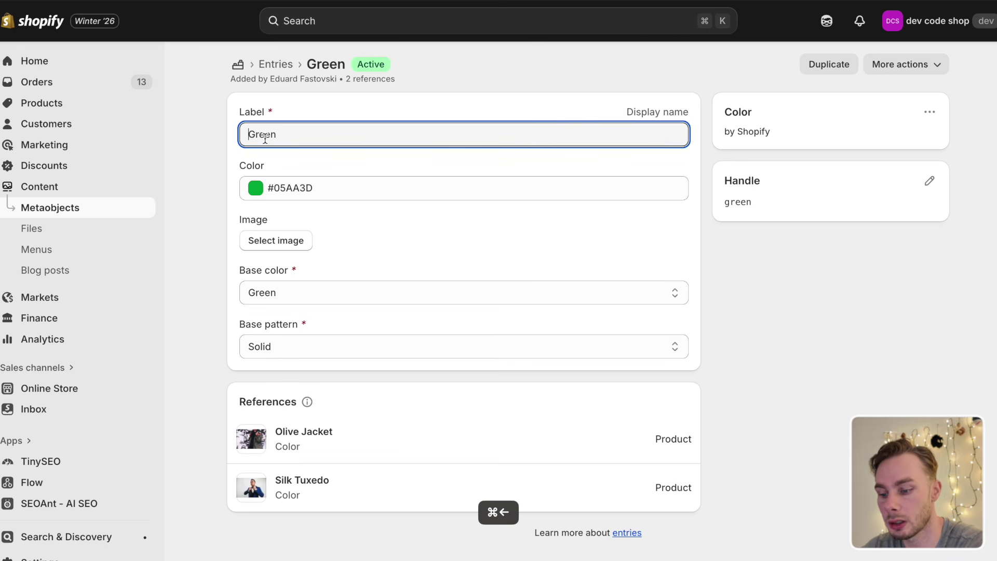
text(Olive)
click(256, 189)
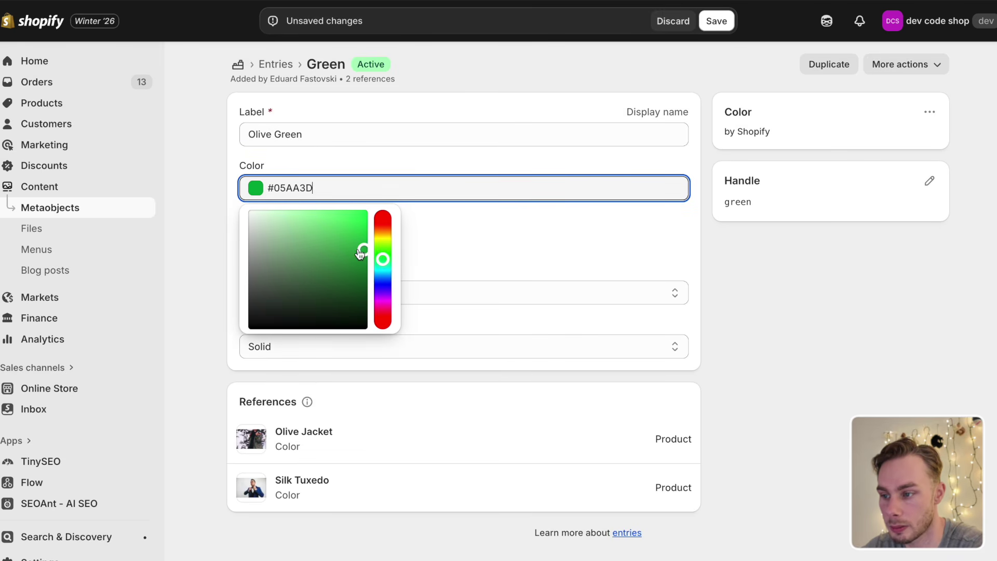
drag(360, 254, 297, 257)
click(207, 216)
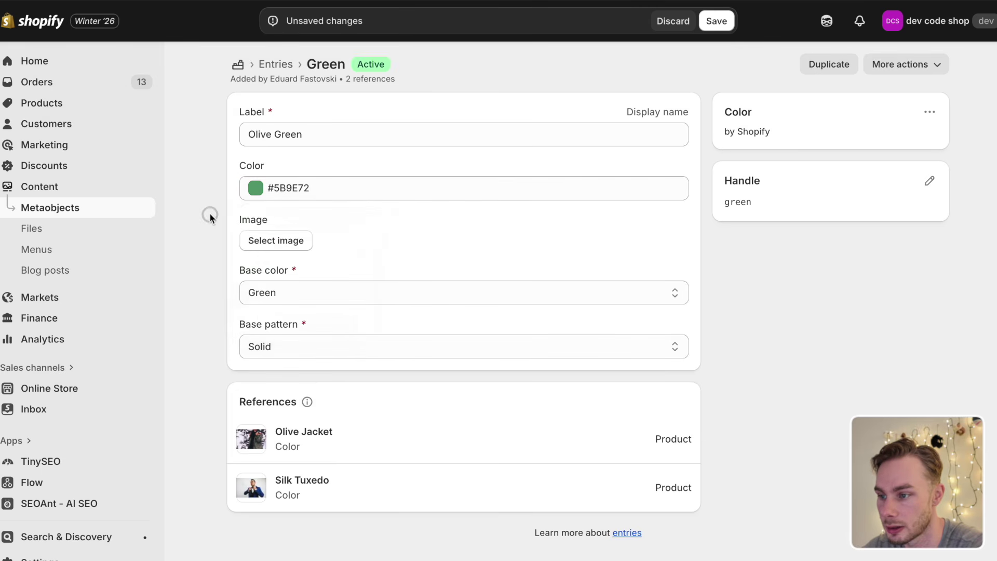
click(718, 22)
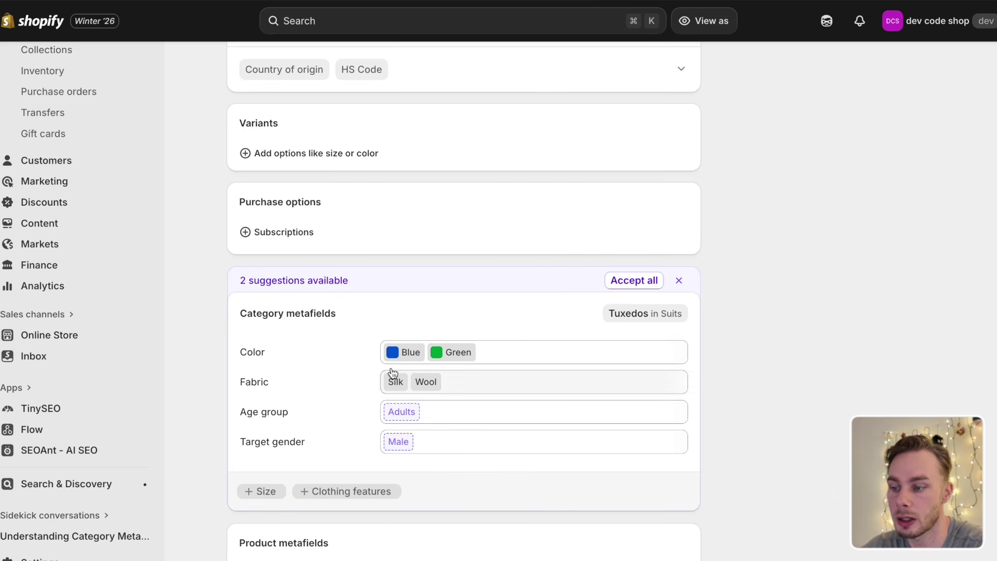
Reload the Silk Tuxedo and Olive Jacket products and check their Color category metafields
key(super+r)
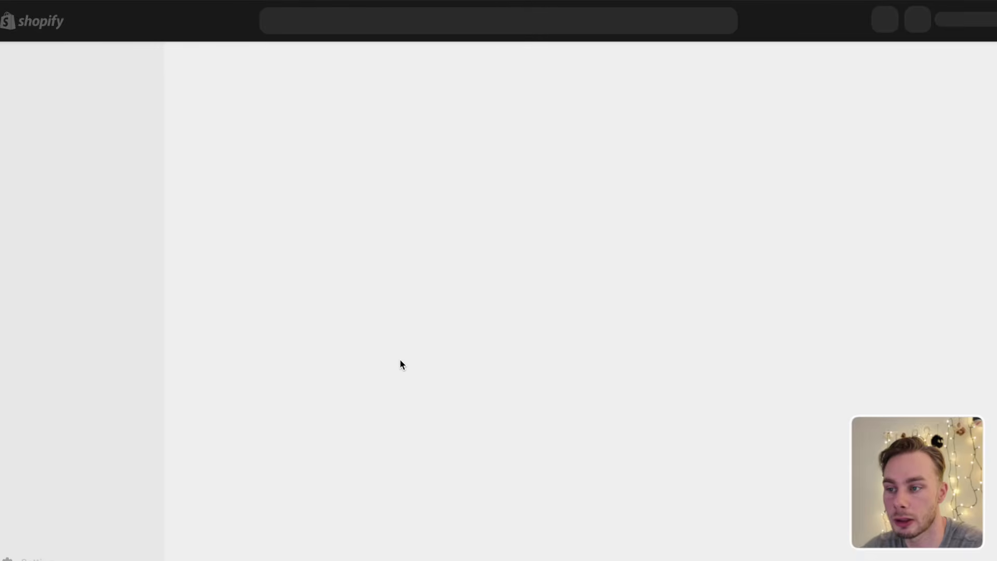
scroll(216, 334, down, 15)
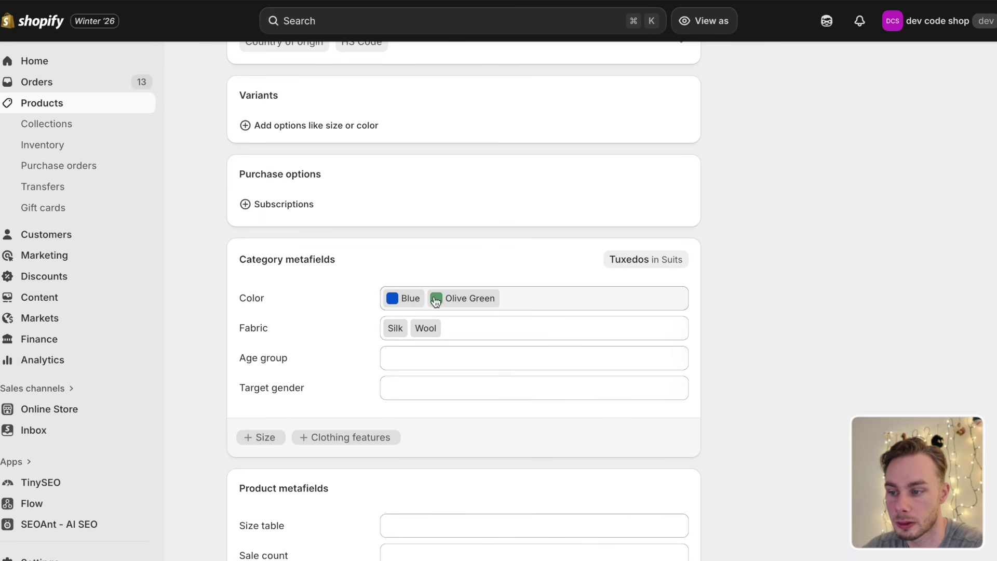
scroll(243, 343, down, 1)
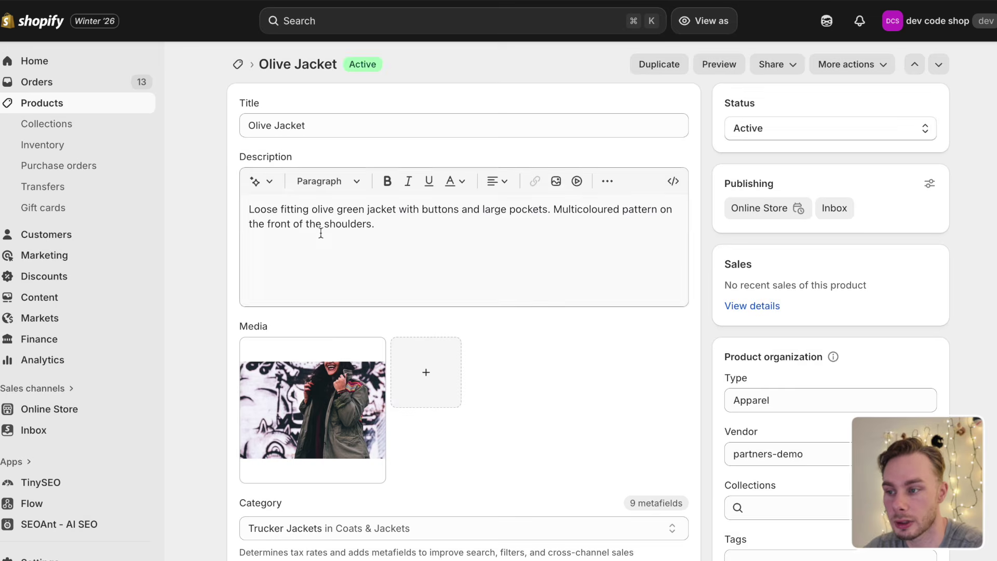
key(super+r)
scroll(318, 232, down, 7)
key(super+r)
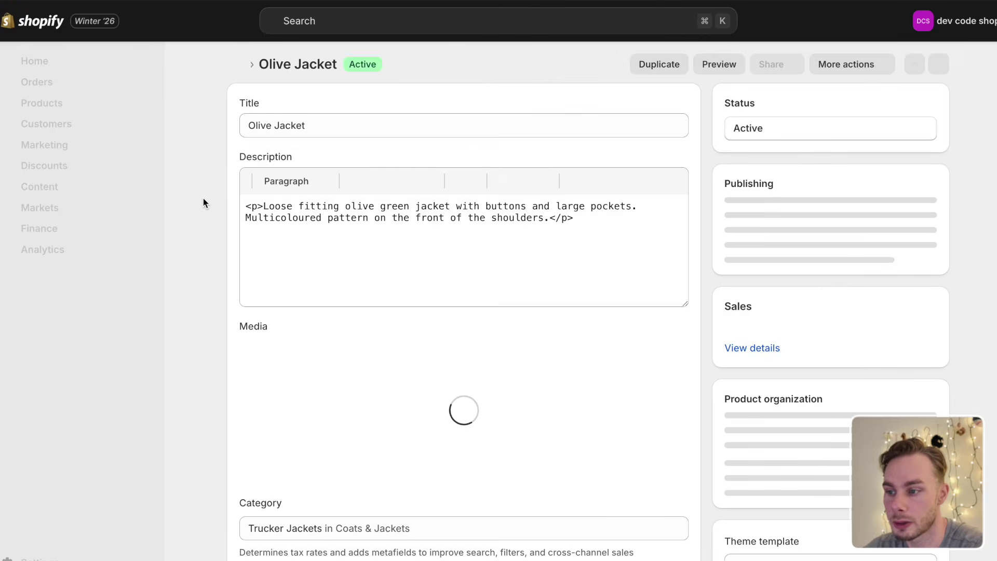
scroll(203, 200, down, 4)
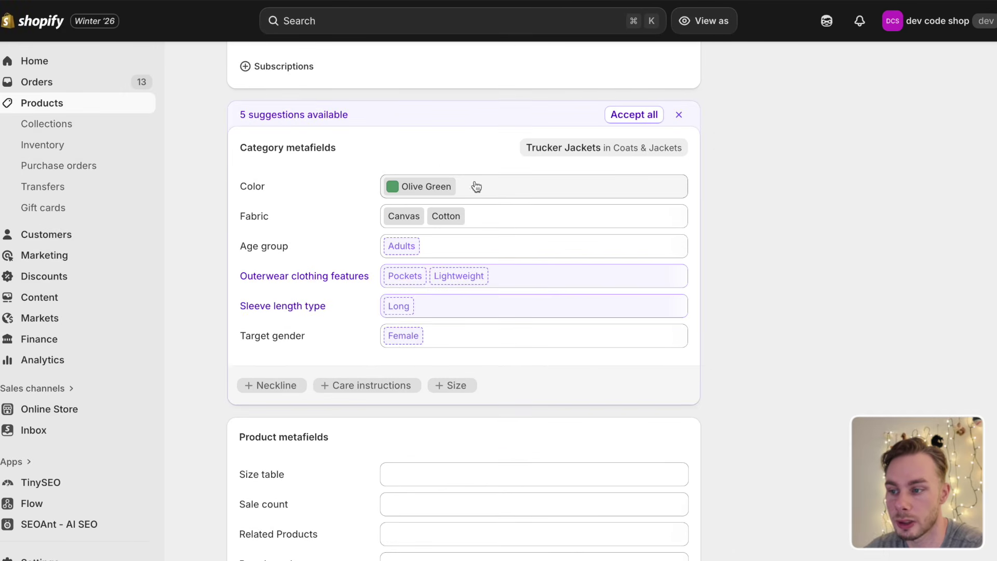
scroll(205, 282, down, 3)
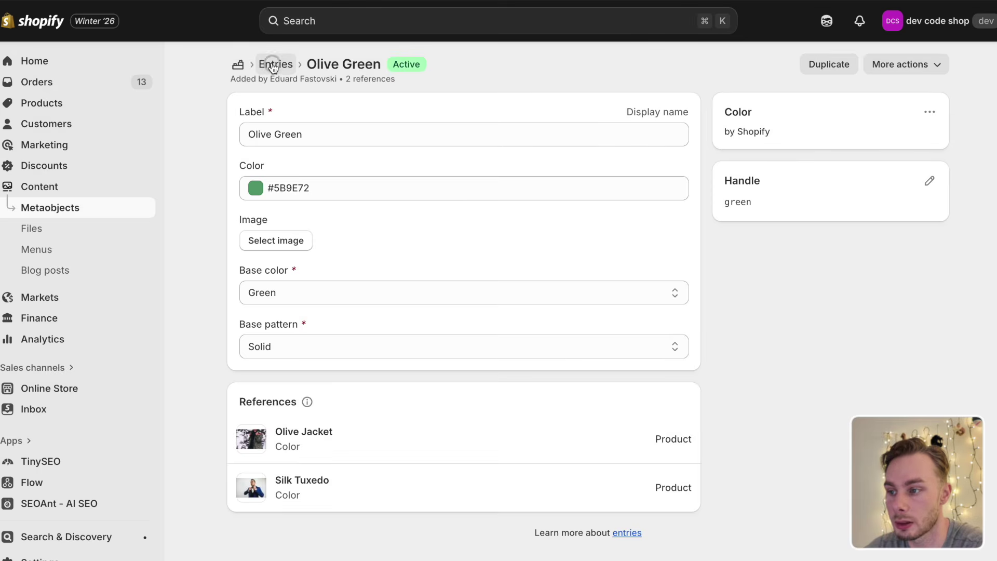
Relabel the Wool entry of the Fabric metaobject as Organic Wool and save it
click(275, 63)
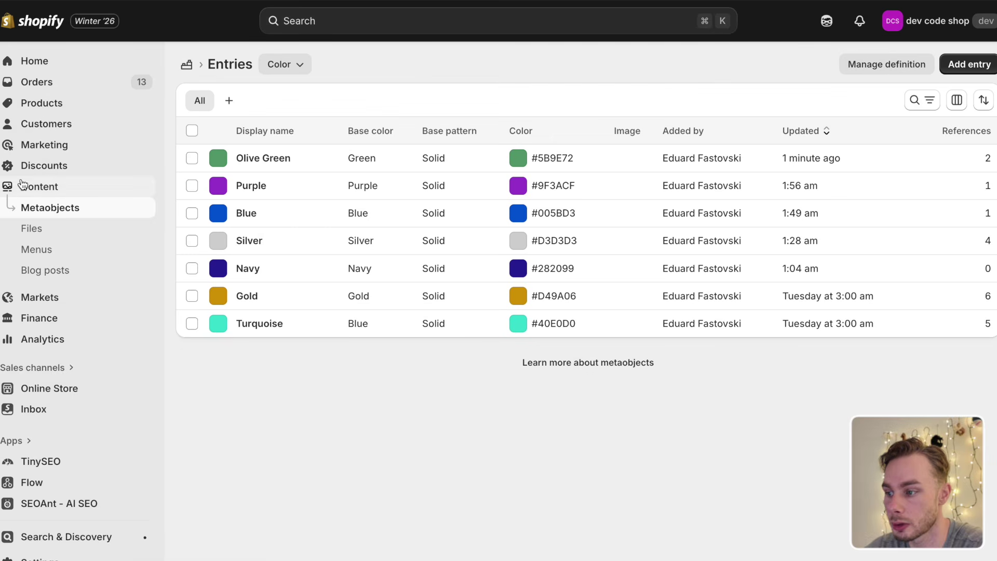
click(187, 65)
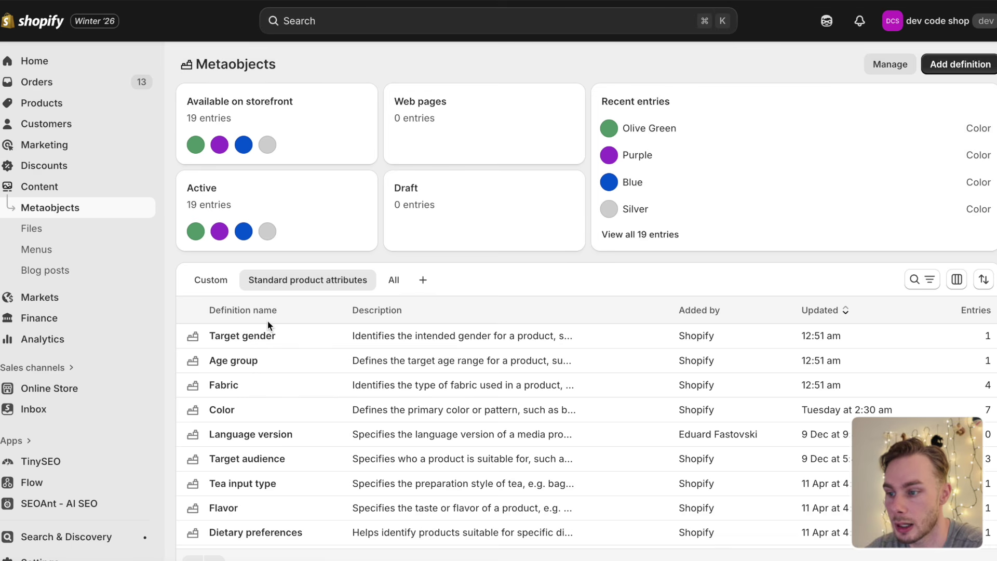
scroll(351, 286, down, 2)
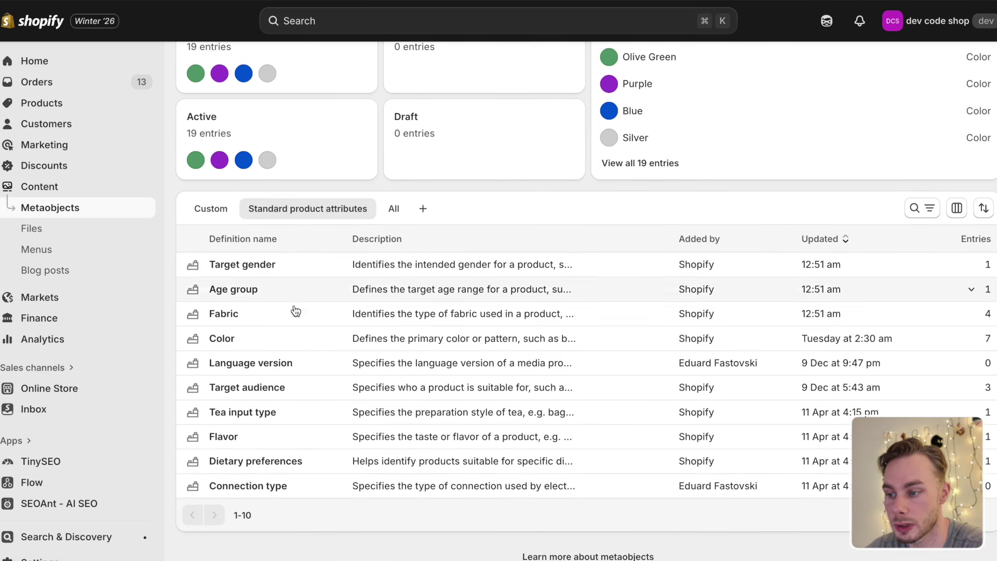
click(224, 314)
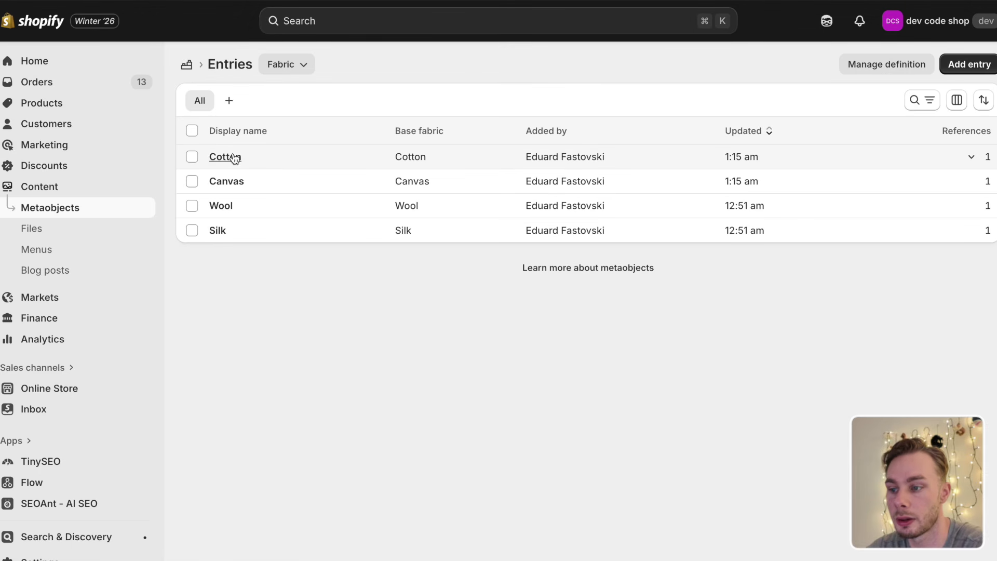
click(221, 206)
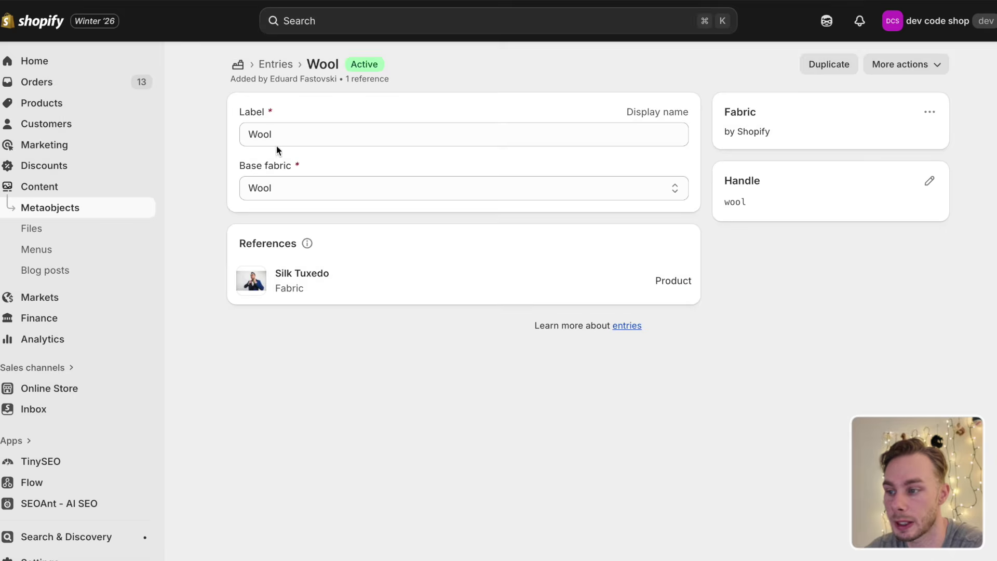
click(289, 139)
key(super+Left)
text(Organic)
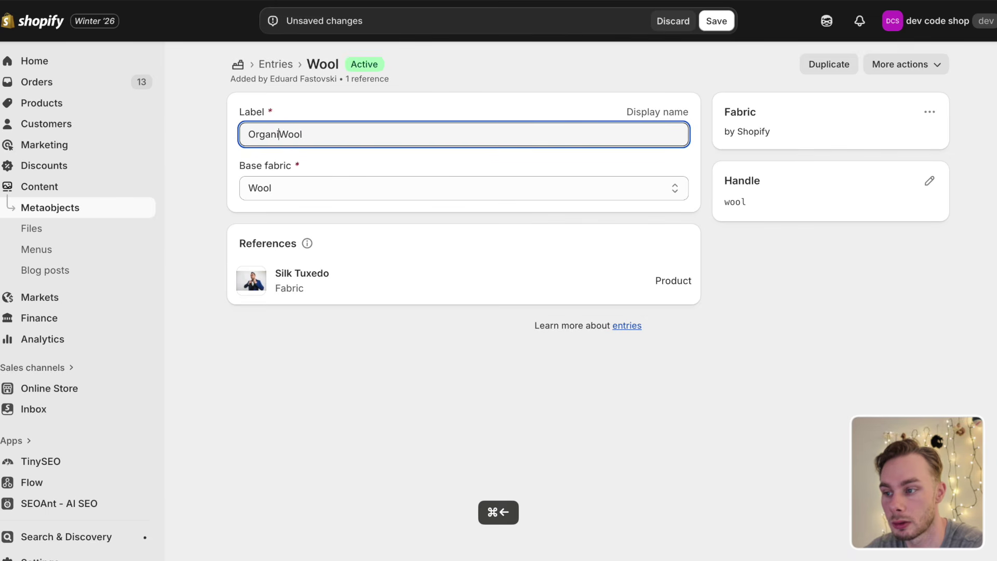
click(201, 151)
click(716, 21)
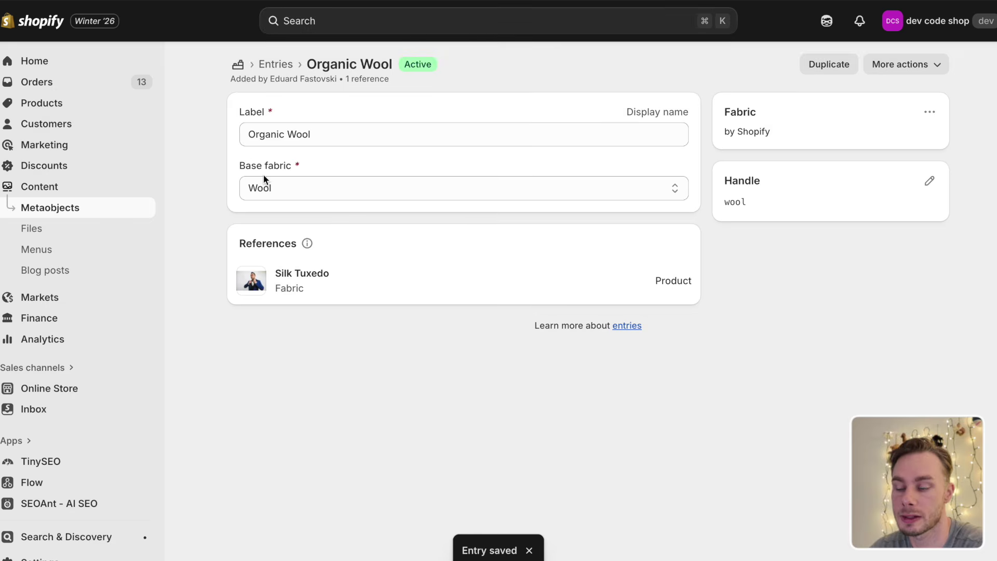
Reload the Silk Tuxedo product and examine its Fabric and Color category metafields and its media
key(super+r)
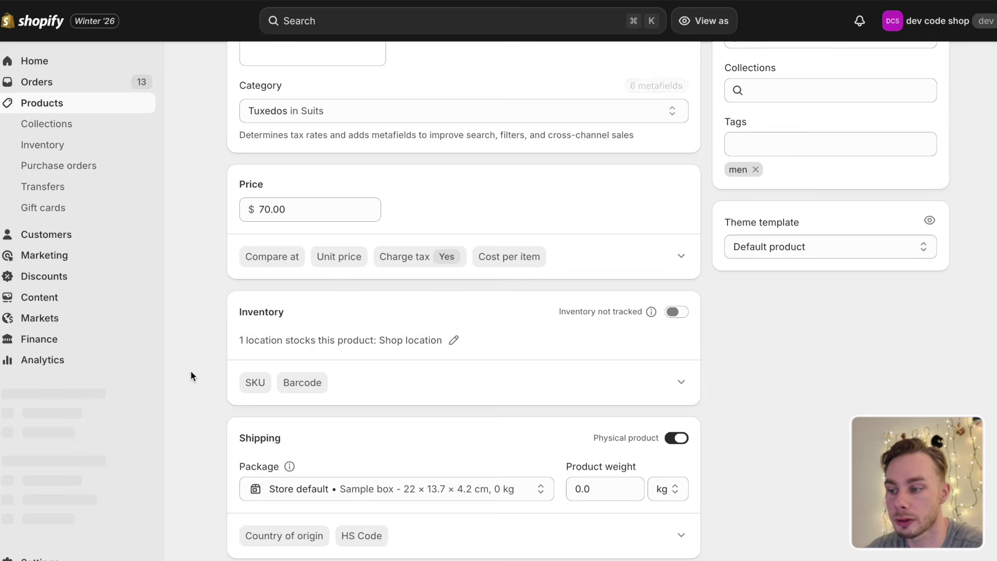
scroll(191, 370, down, 15)
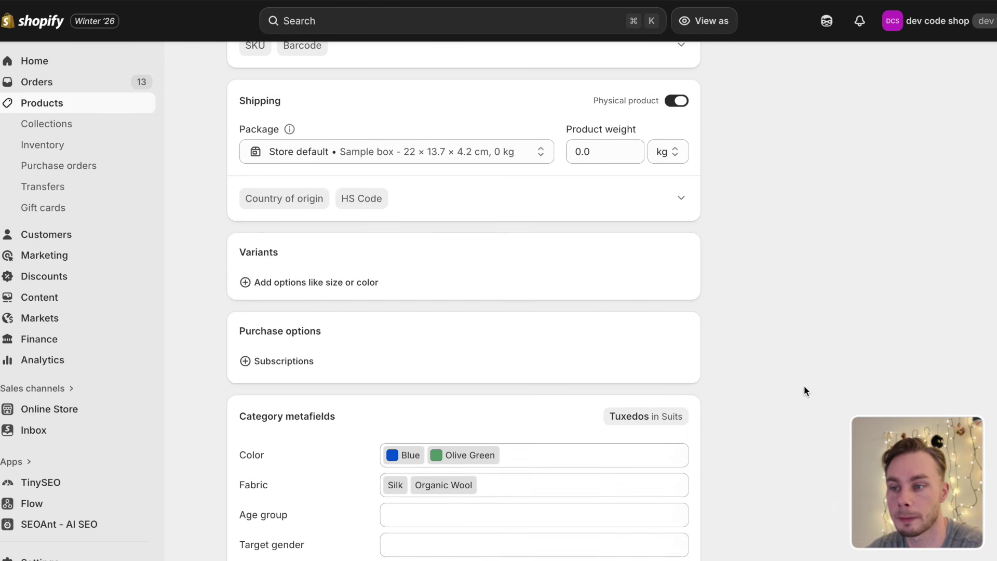
scroll(205, 307, down, 2)
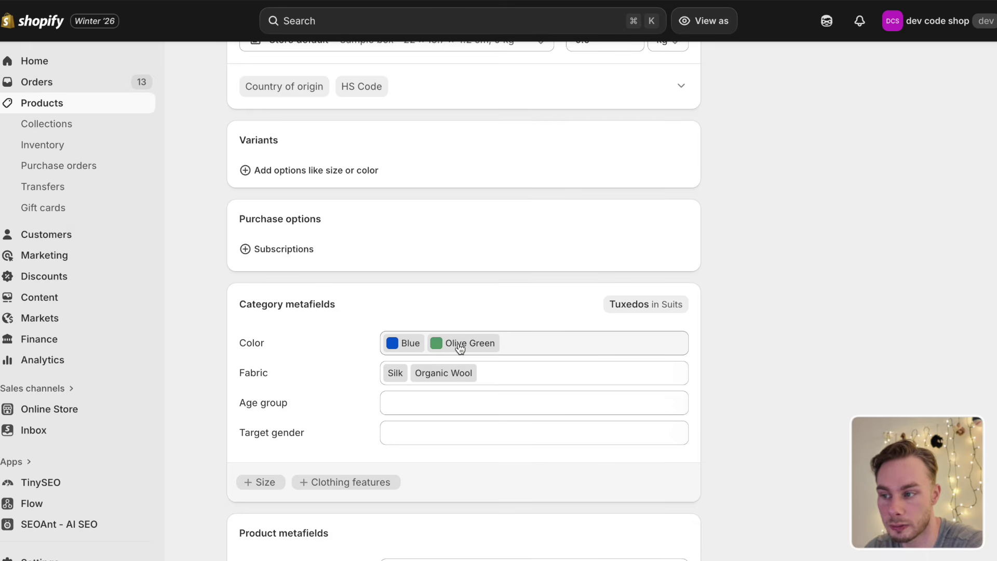
scroll(430, 348, up, 15)
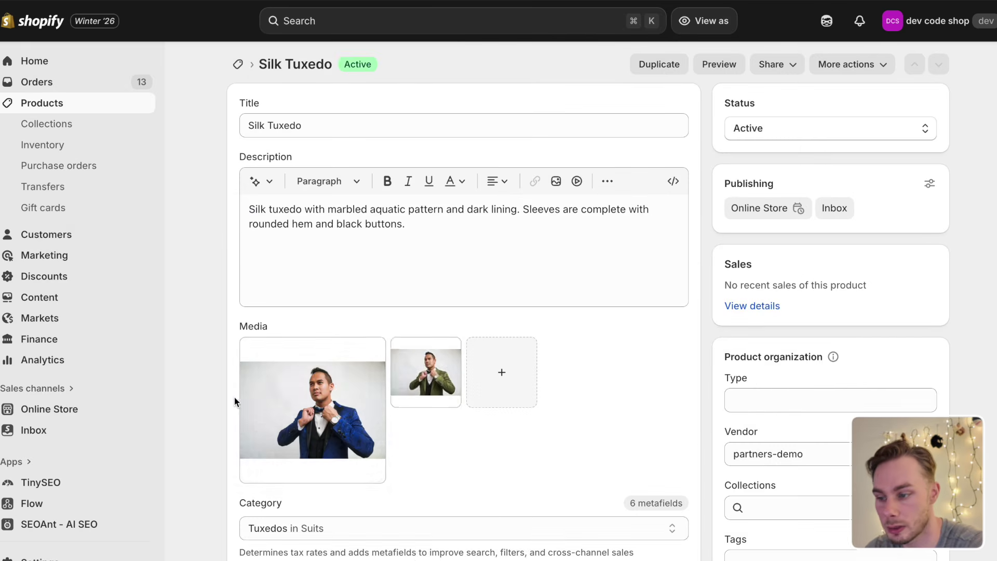
scroll(233, 400, down, 13)
scroll(234, 400, up, 5)
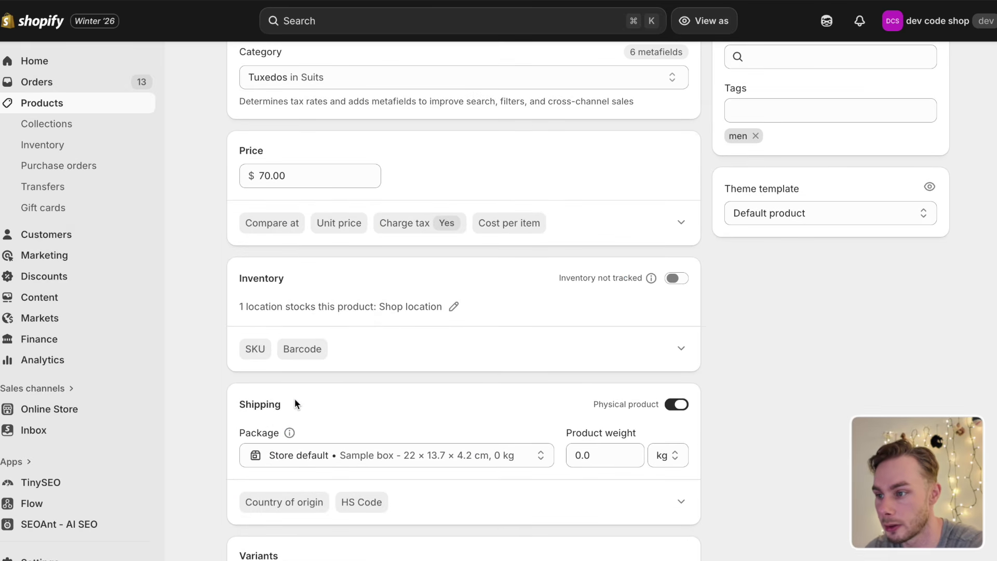
Add Color as a variant option of the Silk Tuxedo, set the Olive Green variant's price to 80.00 and save
scroll(294, 399, down, 7)
click(305, 210)
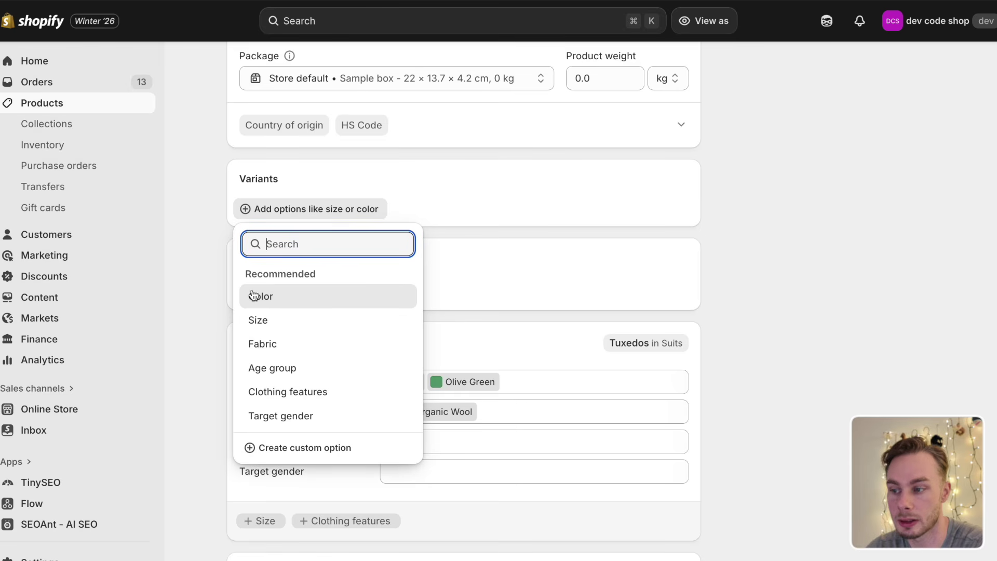
click(289, 298)
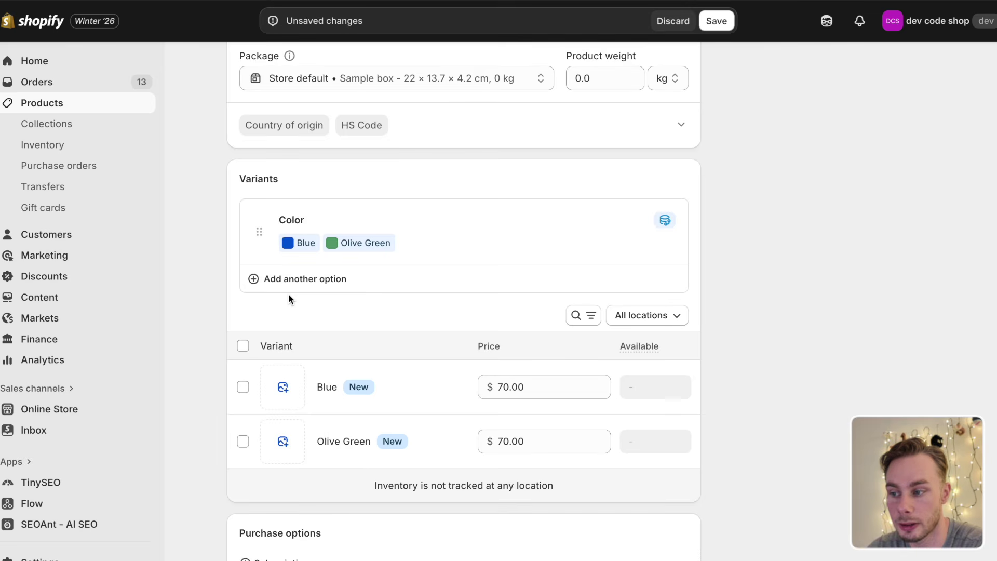
scroll(371, 274, down, 1)
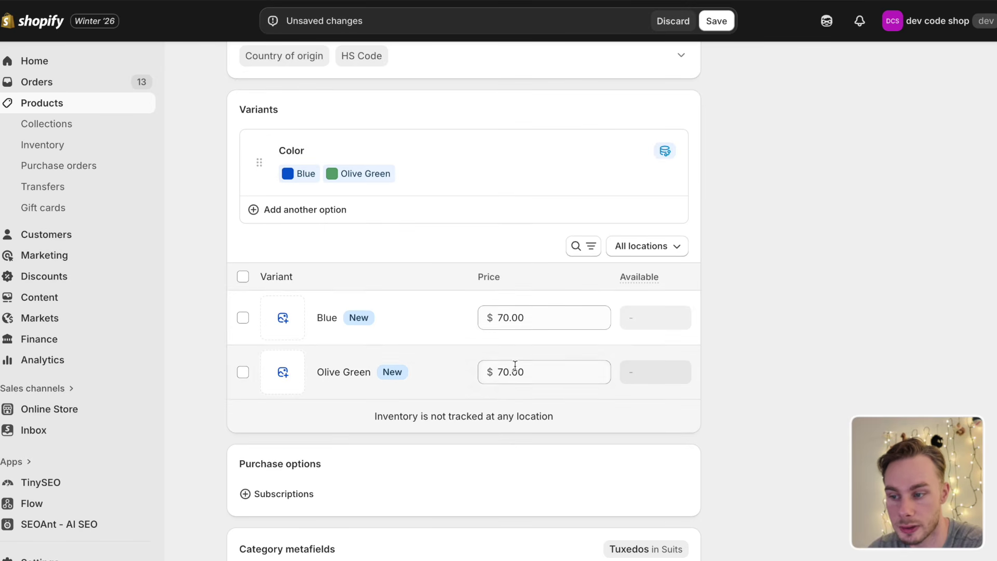
drag(503, 372, 487, 372)
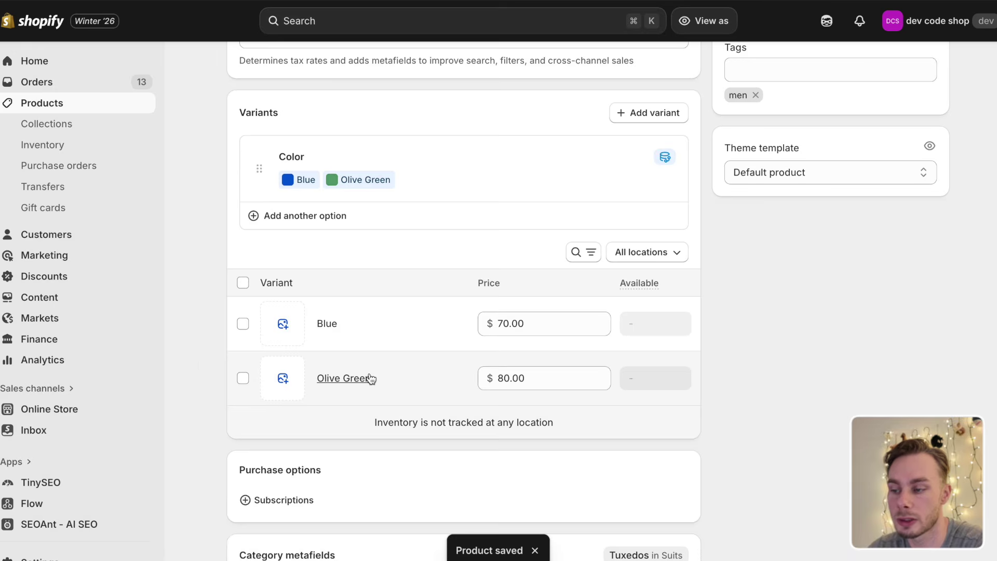
Compare the Silk Tuxedo's color variants with the values in its Color category metafield
scroll(195, 362, down, 4)
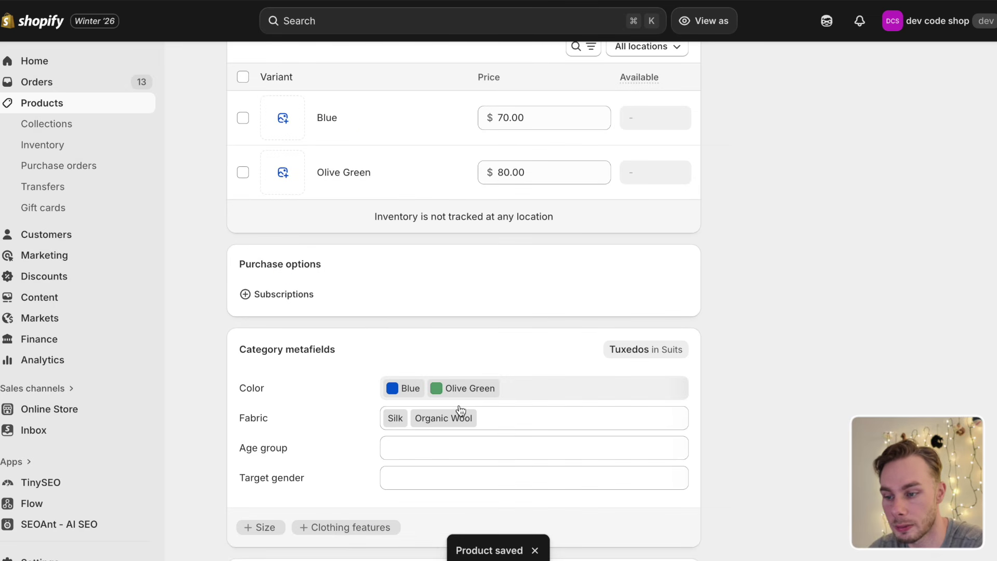
scroll(466, 410, up, 2)
scroll(466, 408, up, 1)
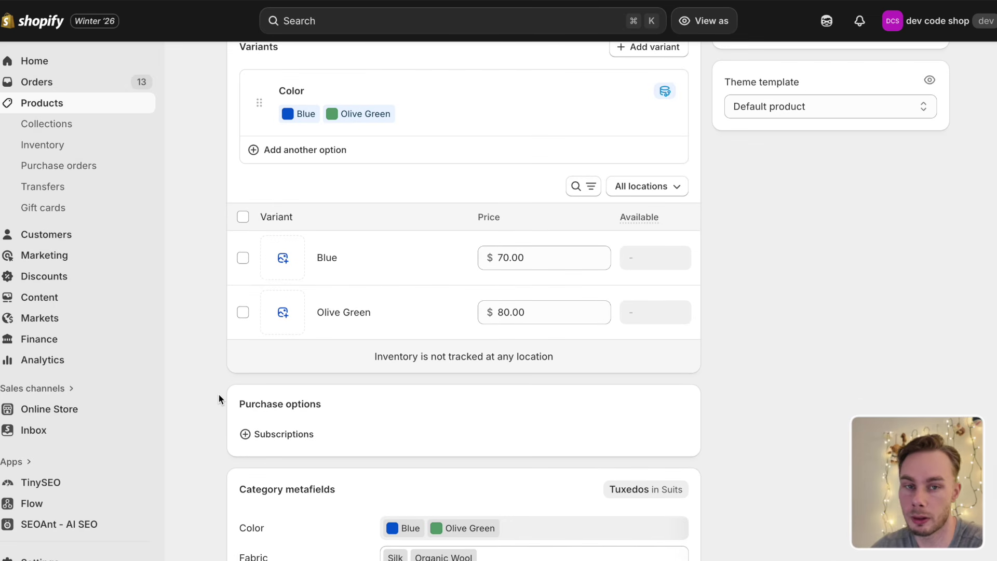
scroll(219, 394, down, 4)
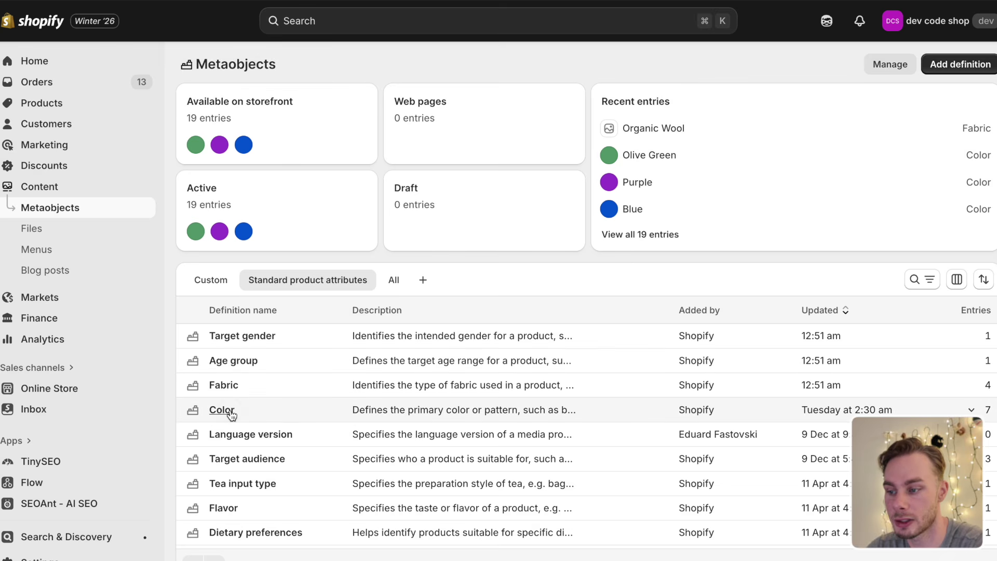
Relabel the Olive Green entry of the Color metaobject as Green and save it
click(222, 411)
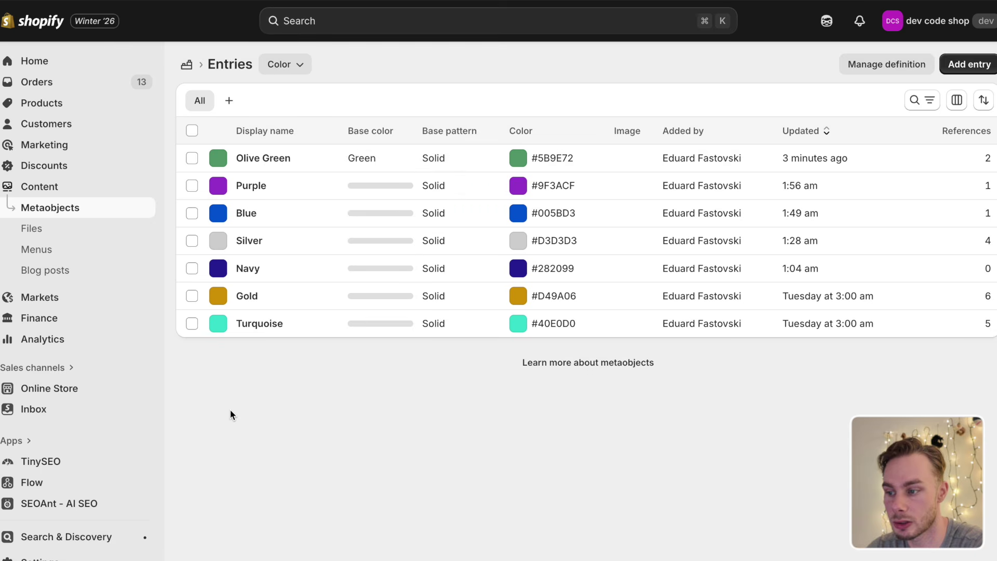
click(262, 159)
click(275, 134)
key(super+BackSpace)
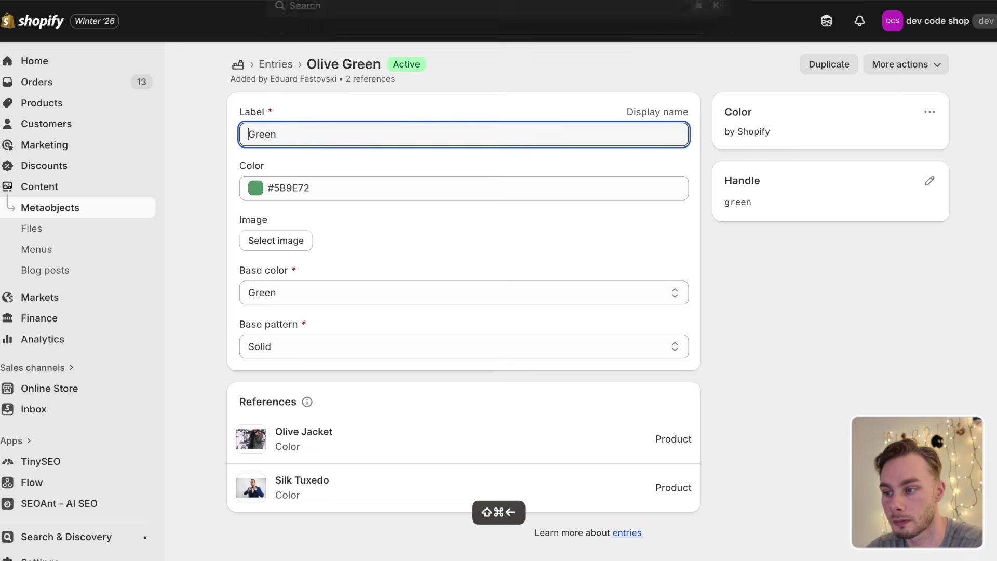
click(724, 20)
Reload the Silk Tuxedo product and check the color names in its variants and category metafields
key(super+w)
key(super+r)
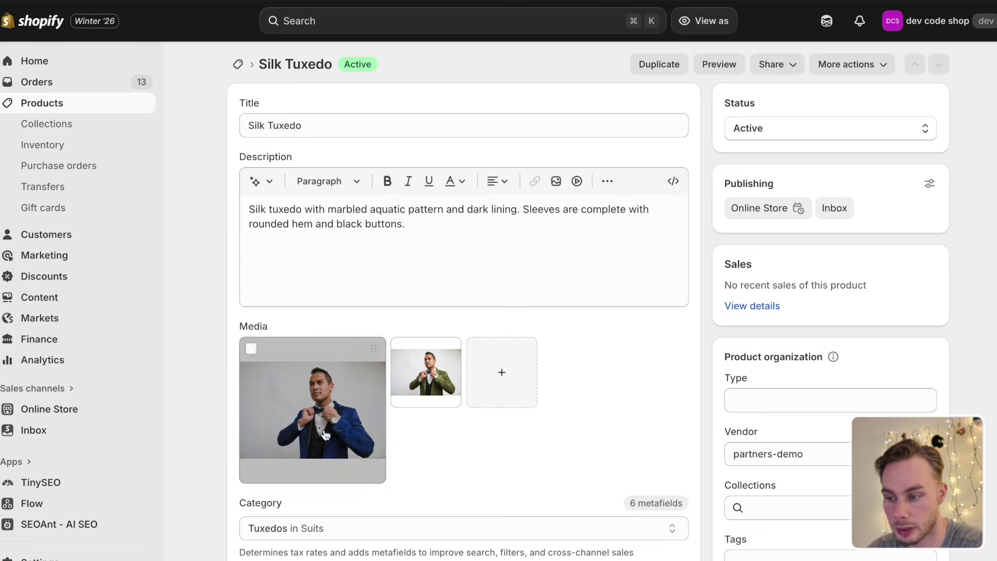
scroll(329, 450, down, 8)
scroll(332, 363, down, 2)
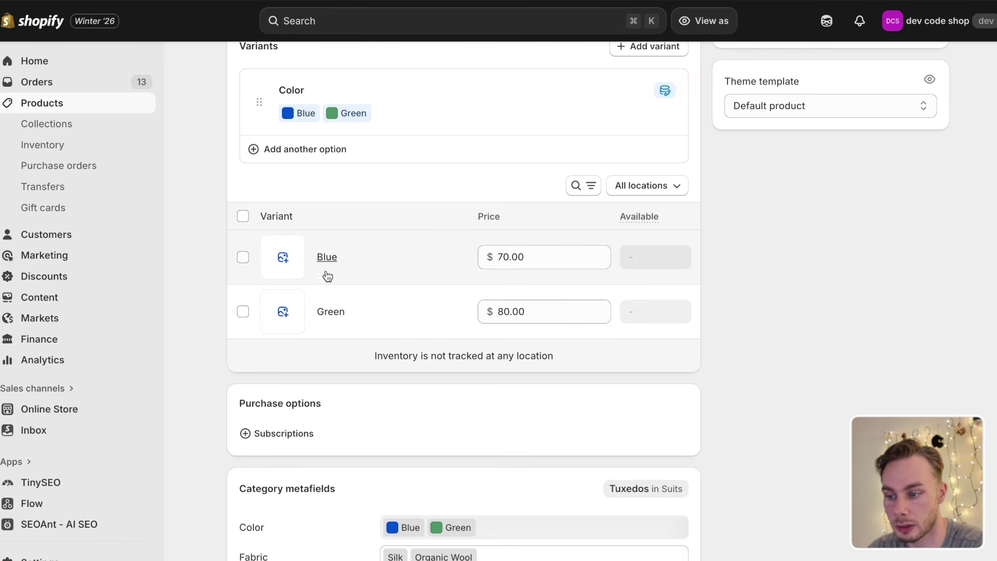
scroll(369, 327, down, 5)
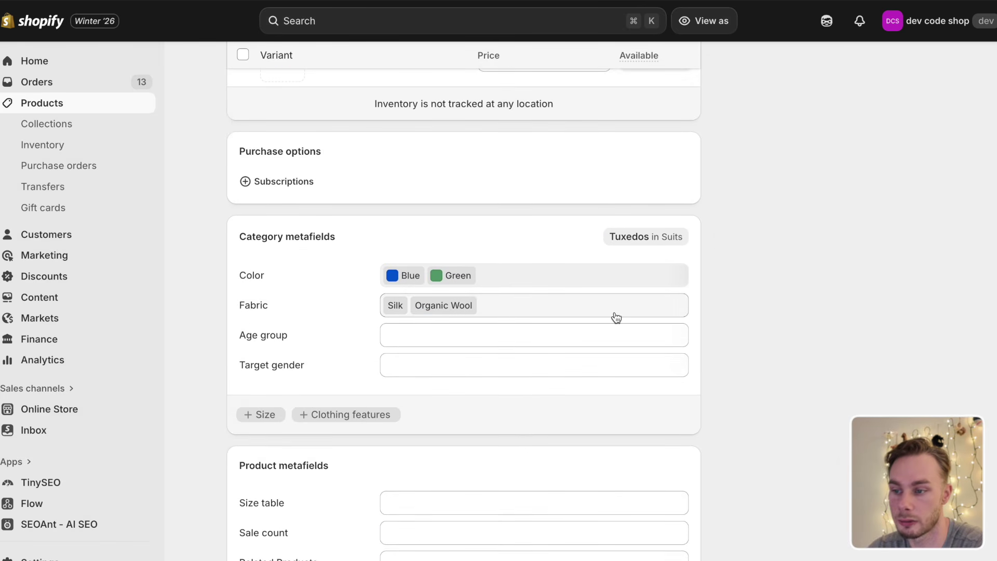
scroll(850, 267, up, 1)
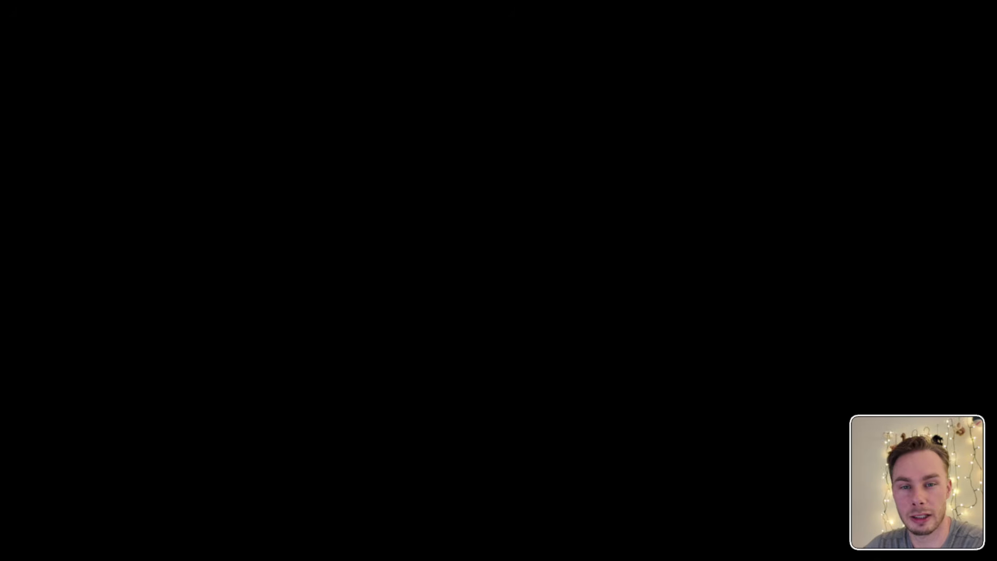